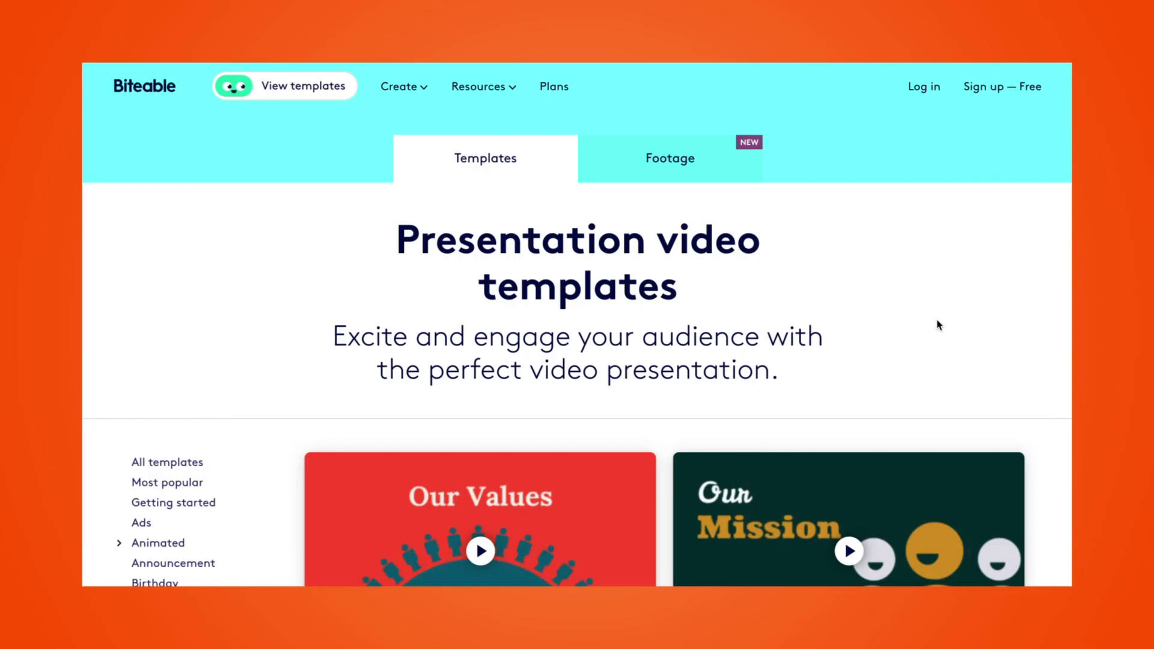
Scroll the presentation templates down to the Customer Feedback Update template
scroll(1042, 311, down, 10)
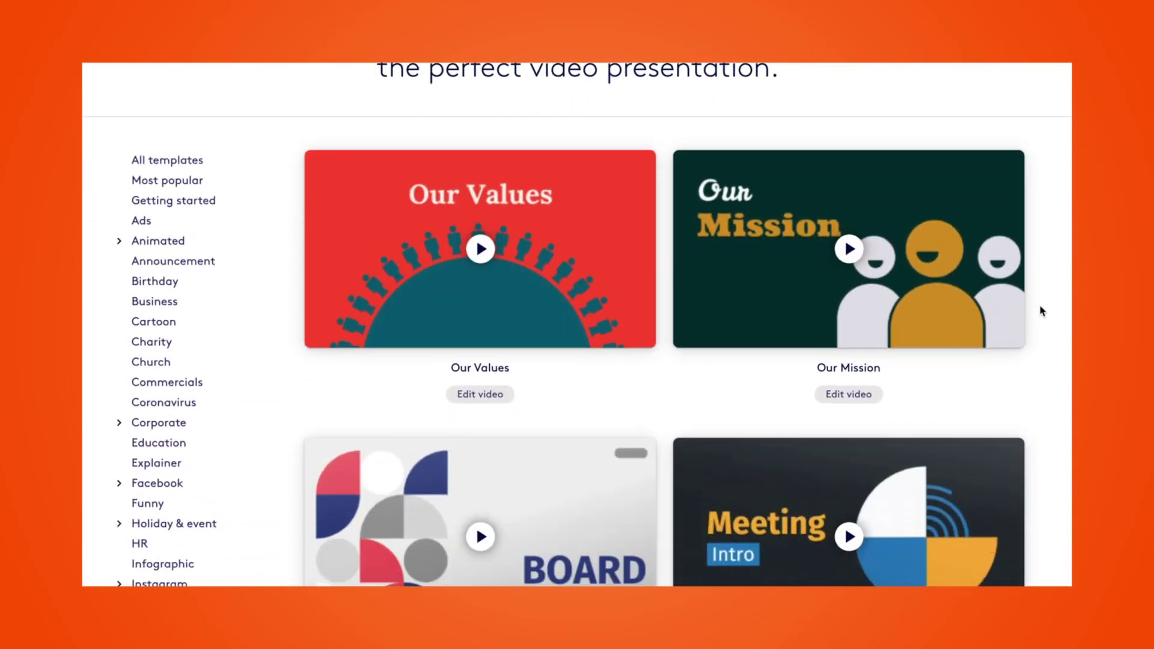
scroll(1041, 311, down, 9)
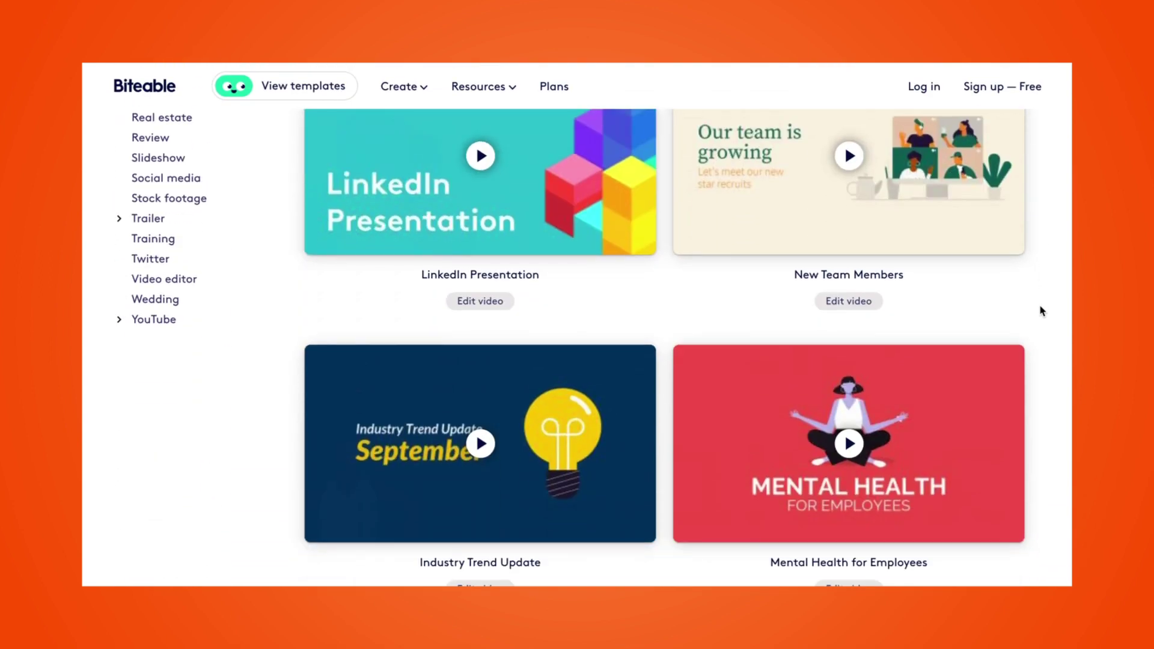
scroll(1041, 310, down, 10)
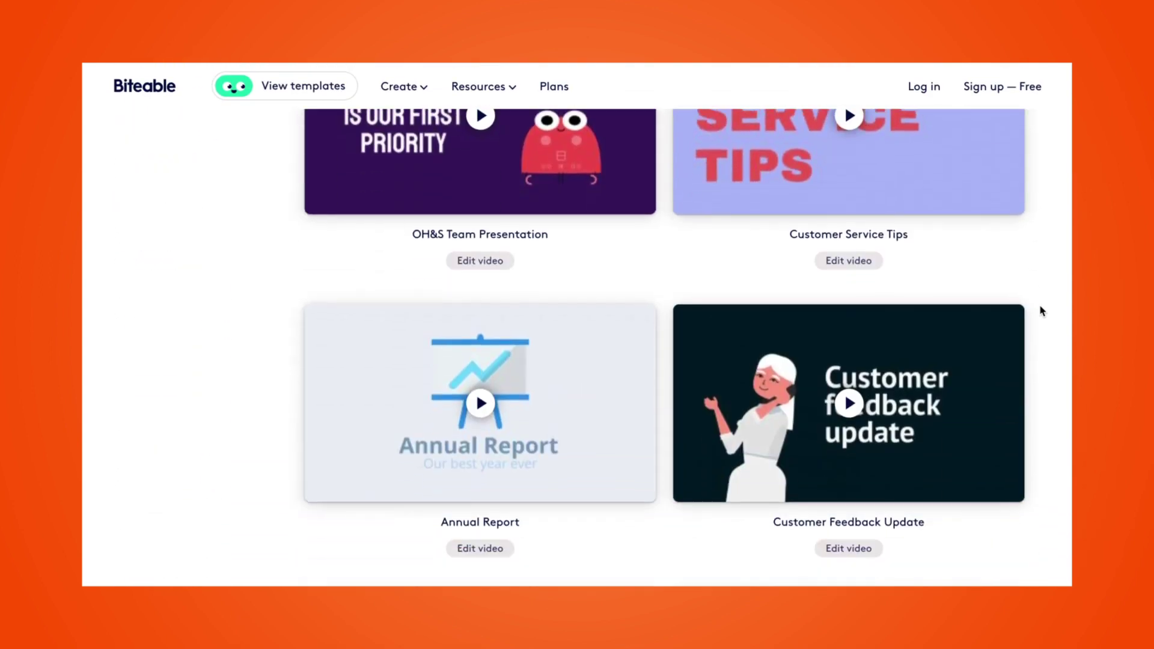
scroll(1041, 311, down, 1)
mouse_move(925, 387)
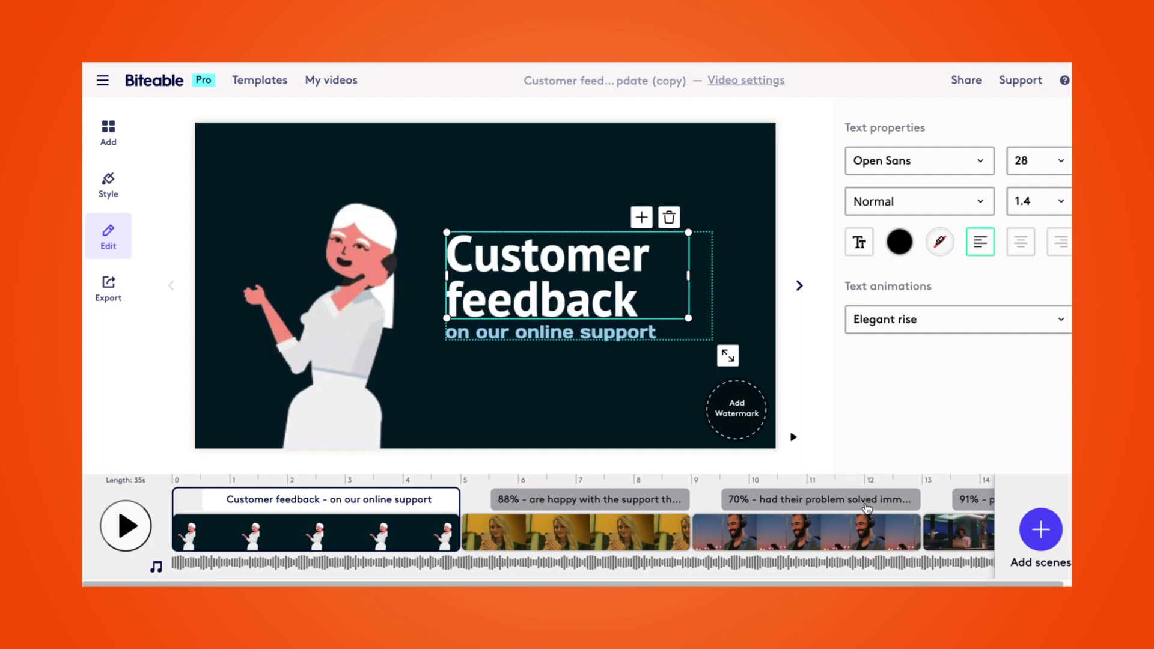
click(751, 80)
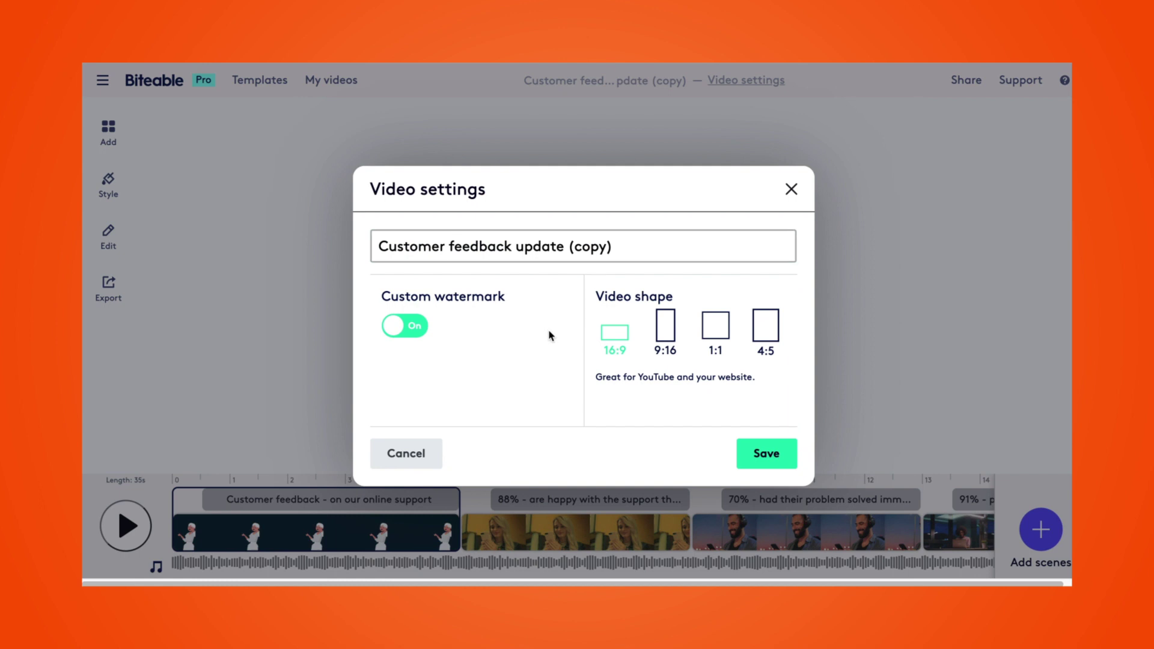
click(774, 460)
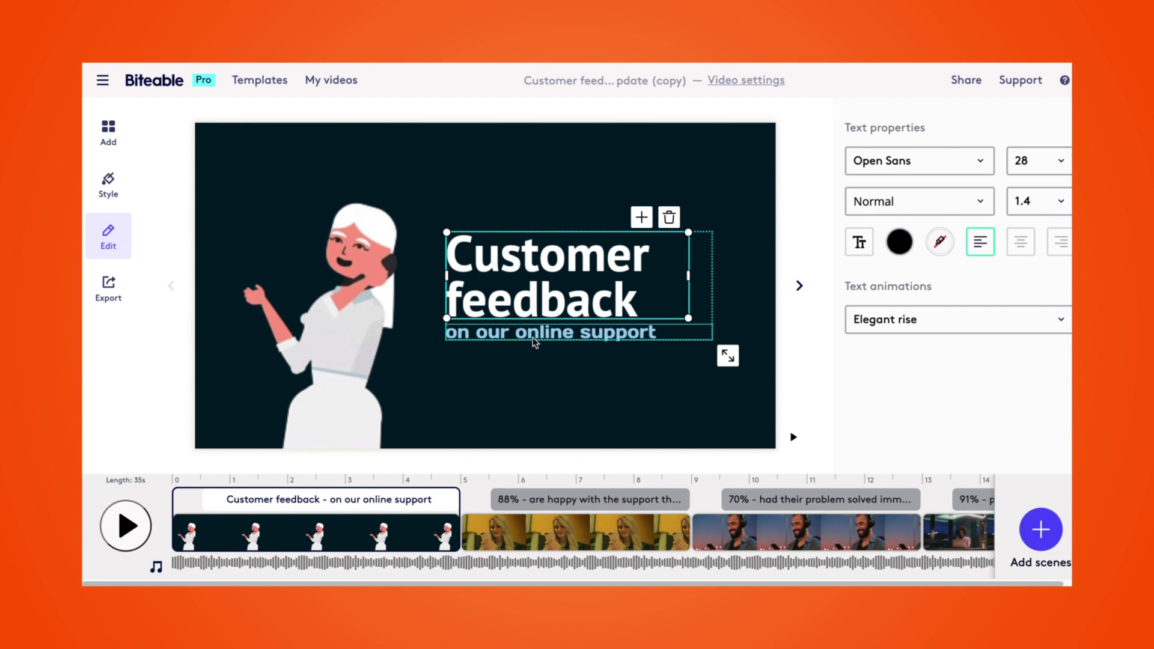
Change the 88% scene subtitle to 'satisfied with the support they received'
click(530, 336)
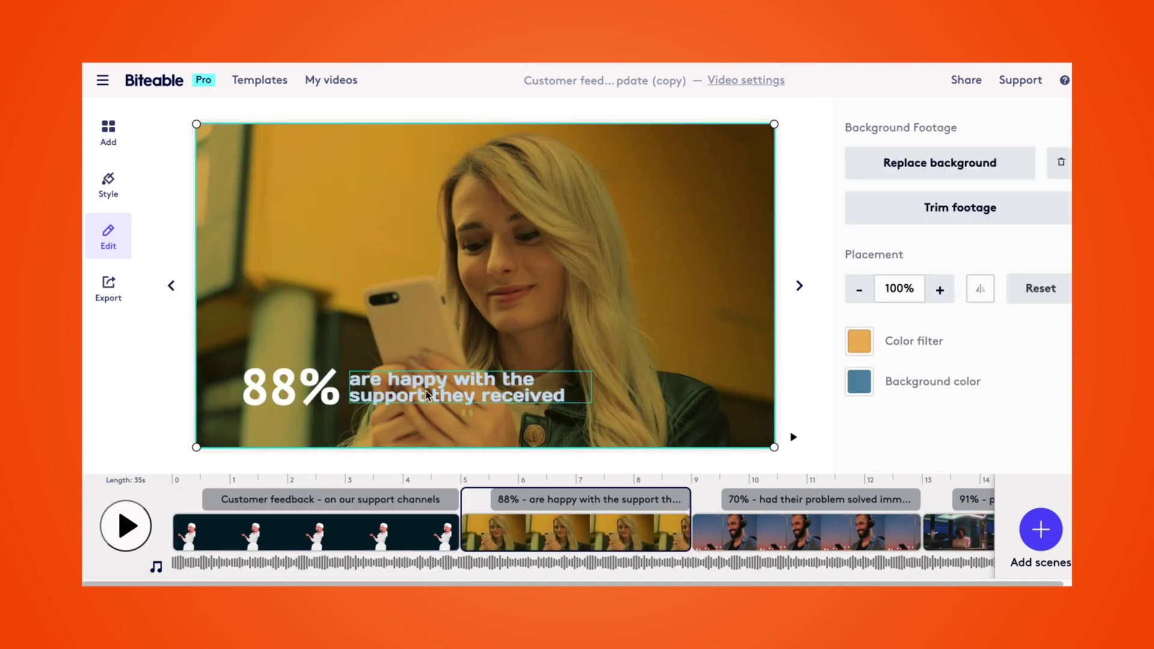
click(563, 396)
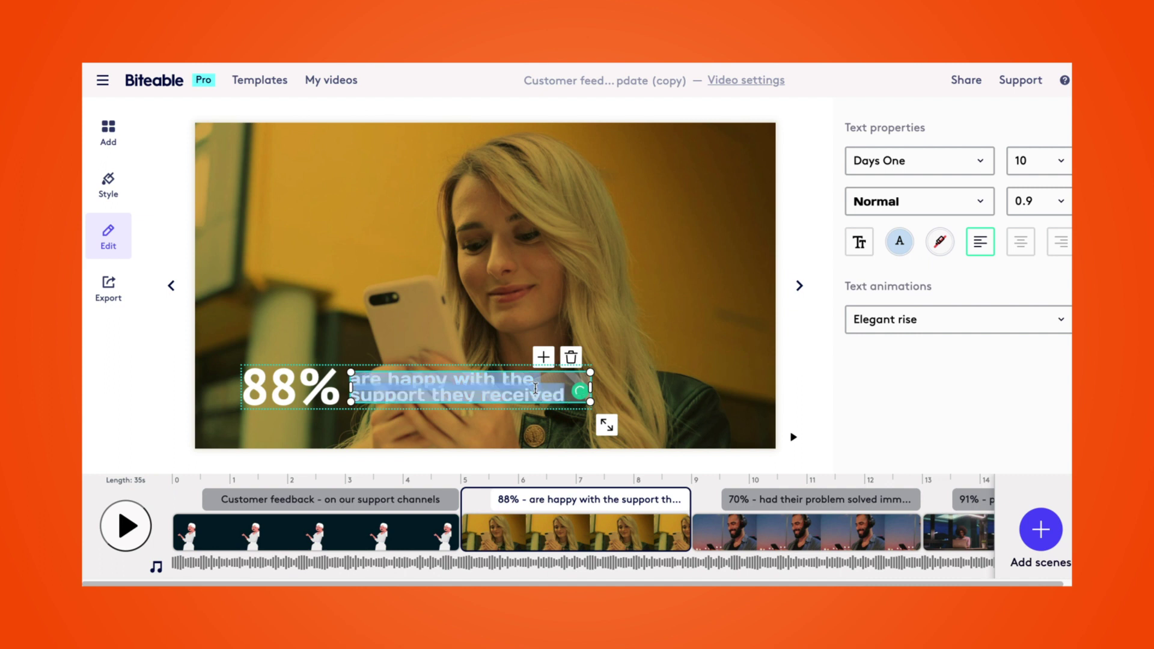
text(re sats)
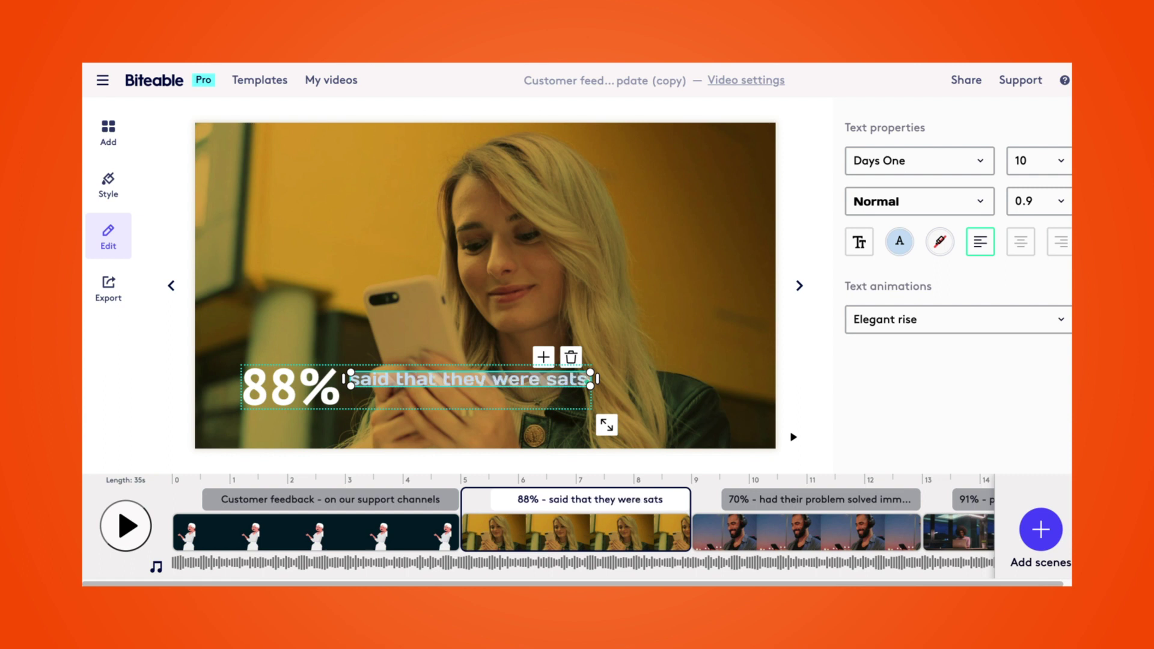
text(isfied with the support they received)
Rewrite the 70% scene subtitle to end with 'in 24 hours'
click(738, 527)
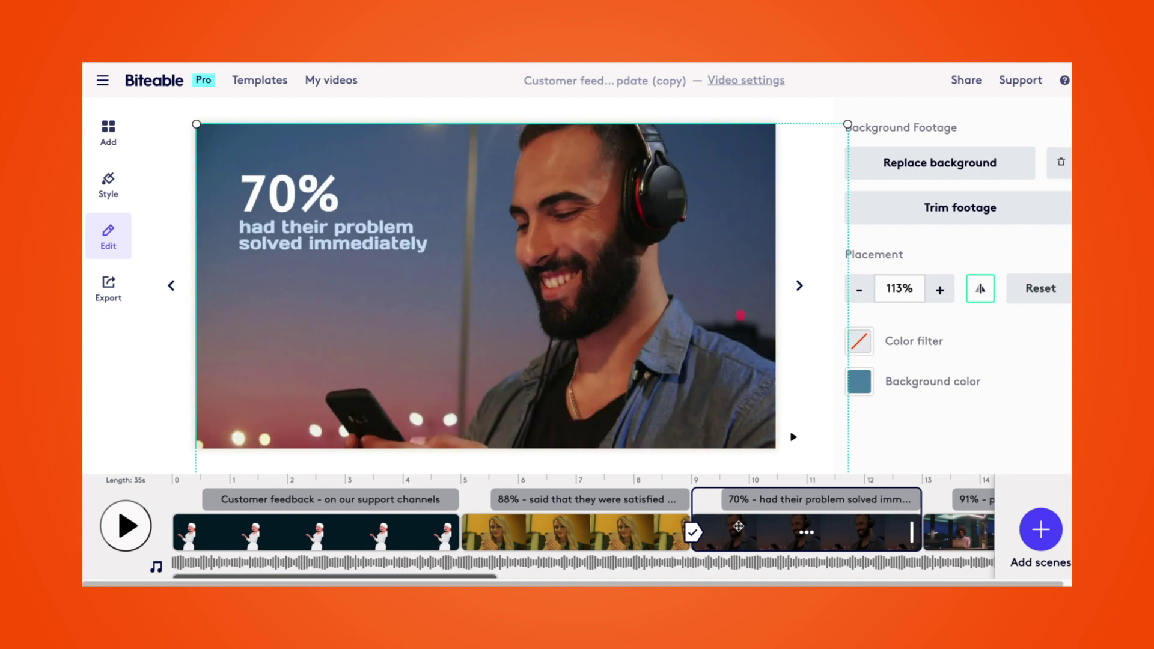
click(399, 248)
double_click(426, 241)
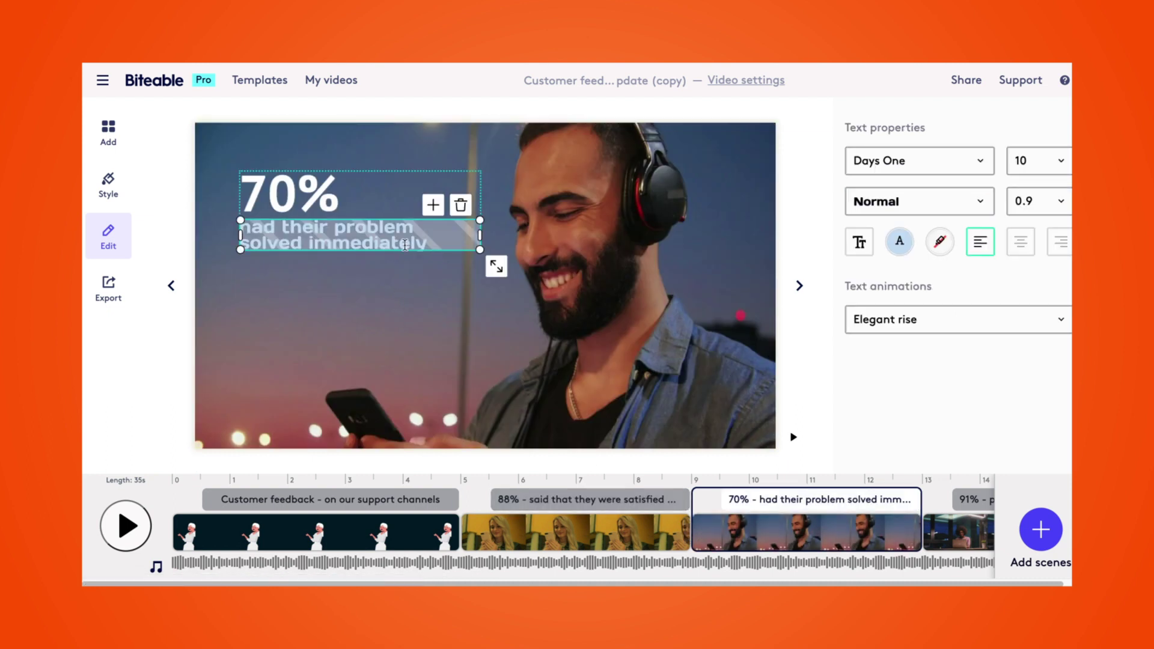
text(in 24 hours)
click(458, 334)
Set the 91% subtitle to 'of our tickets were from live chat' and replace its background
scroll(770, 535, right, 5)
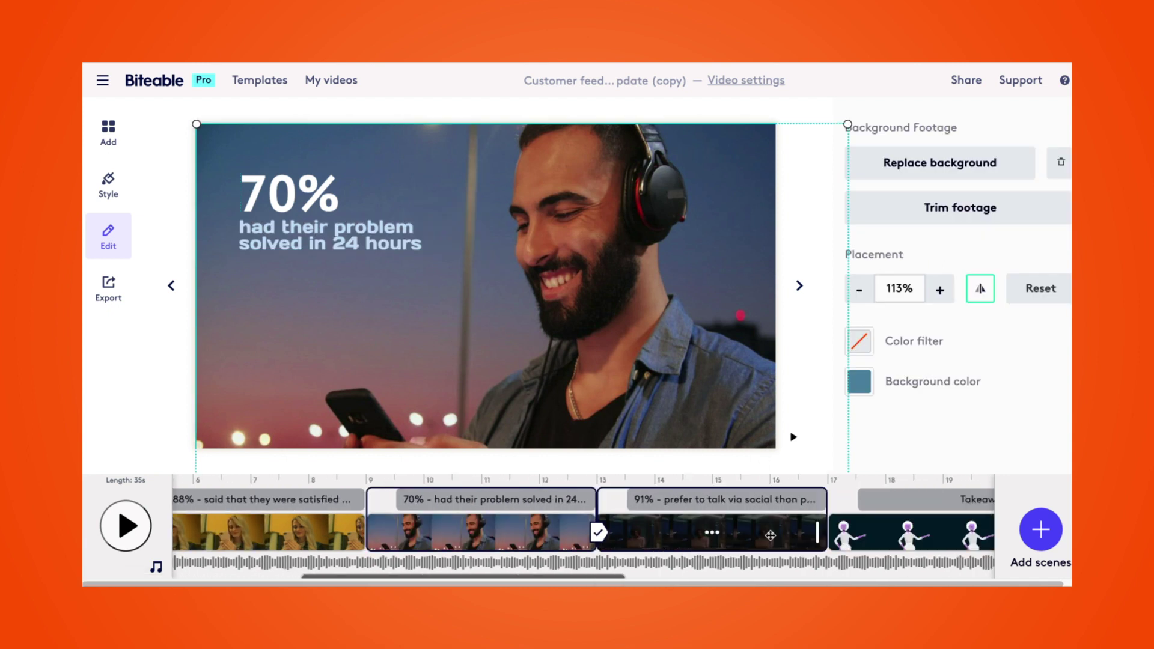
click(770, 534)
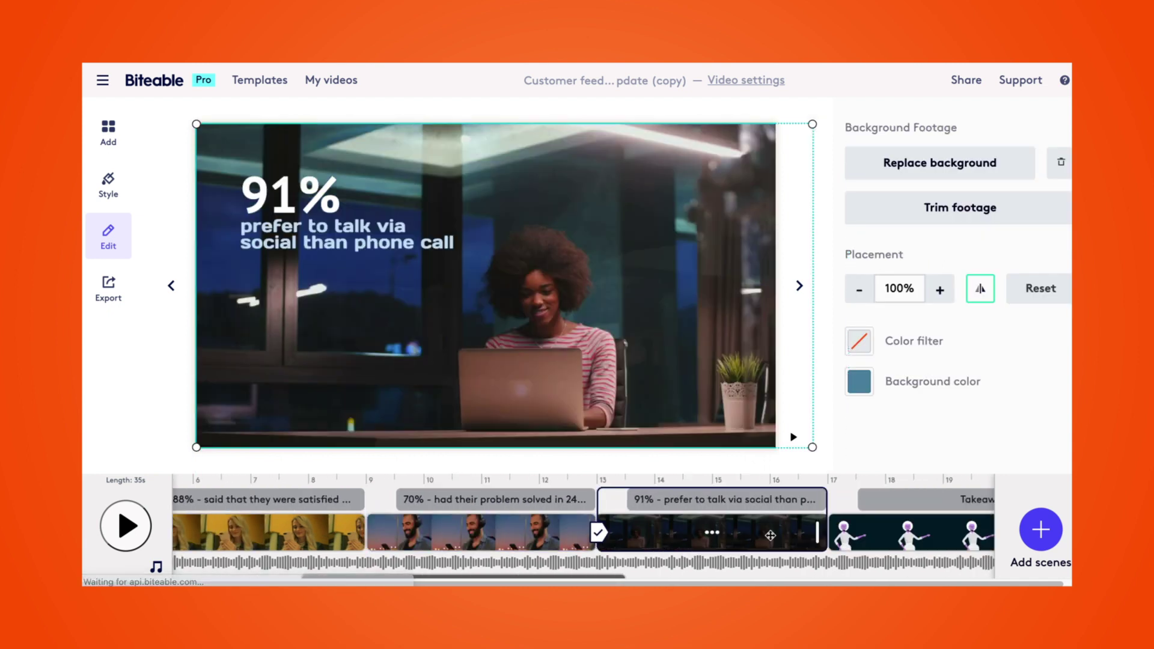
double_click(397, 240)
text(of our tickets were from live chat)
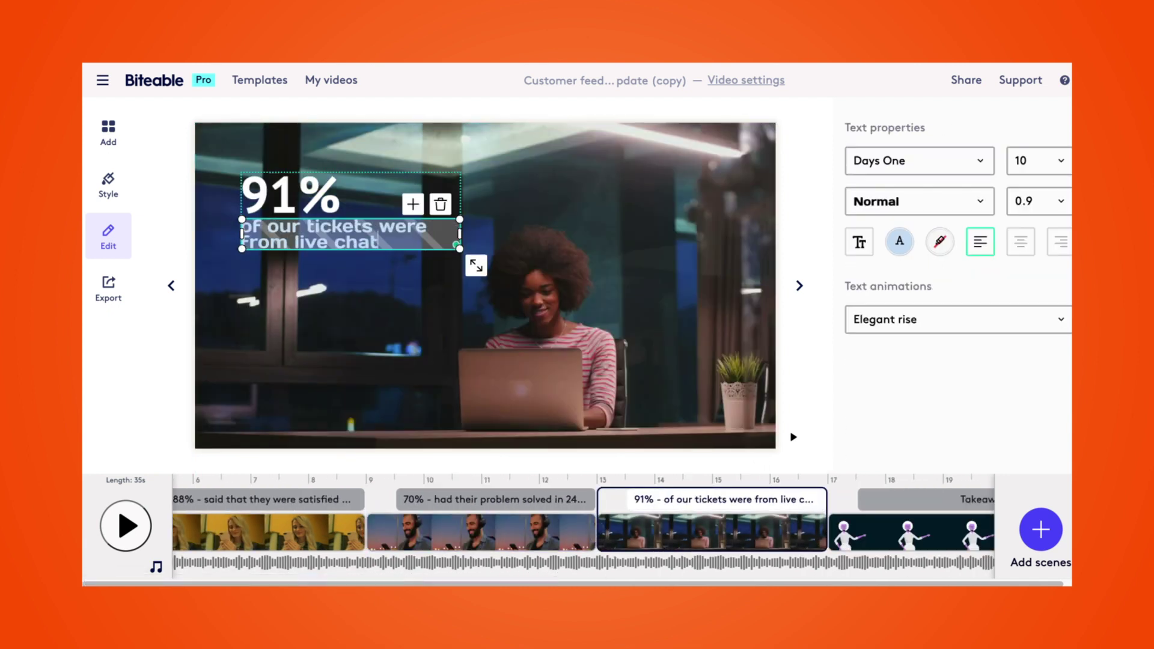
click(366, 287)
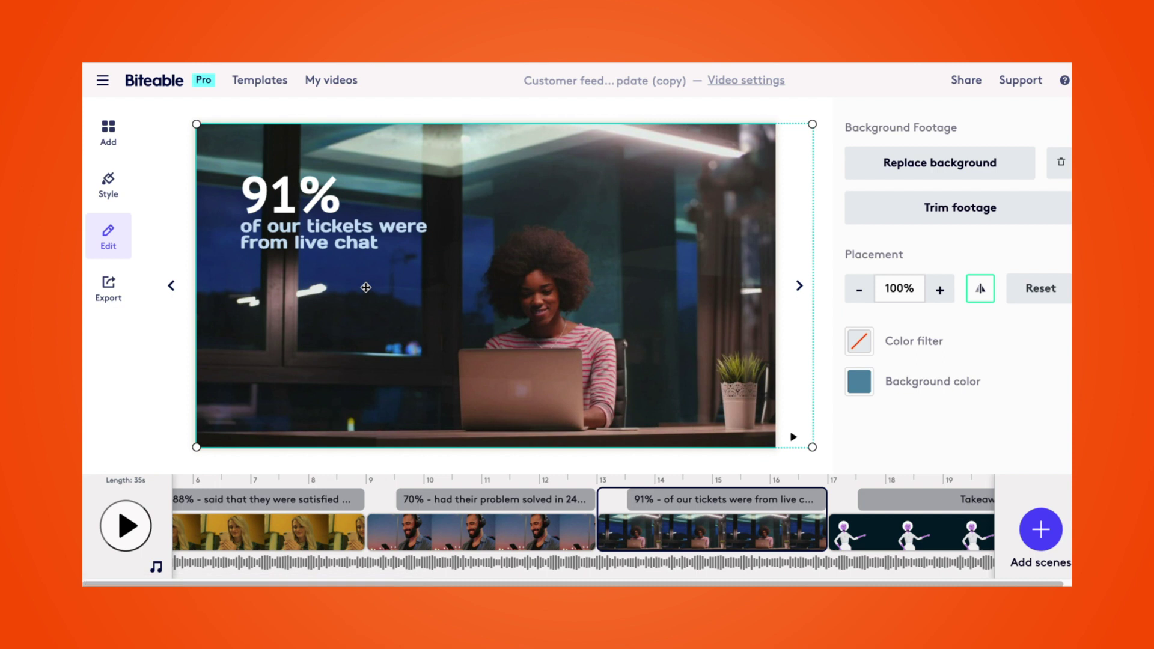
click(918, 173)
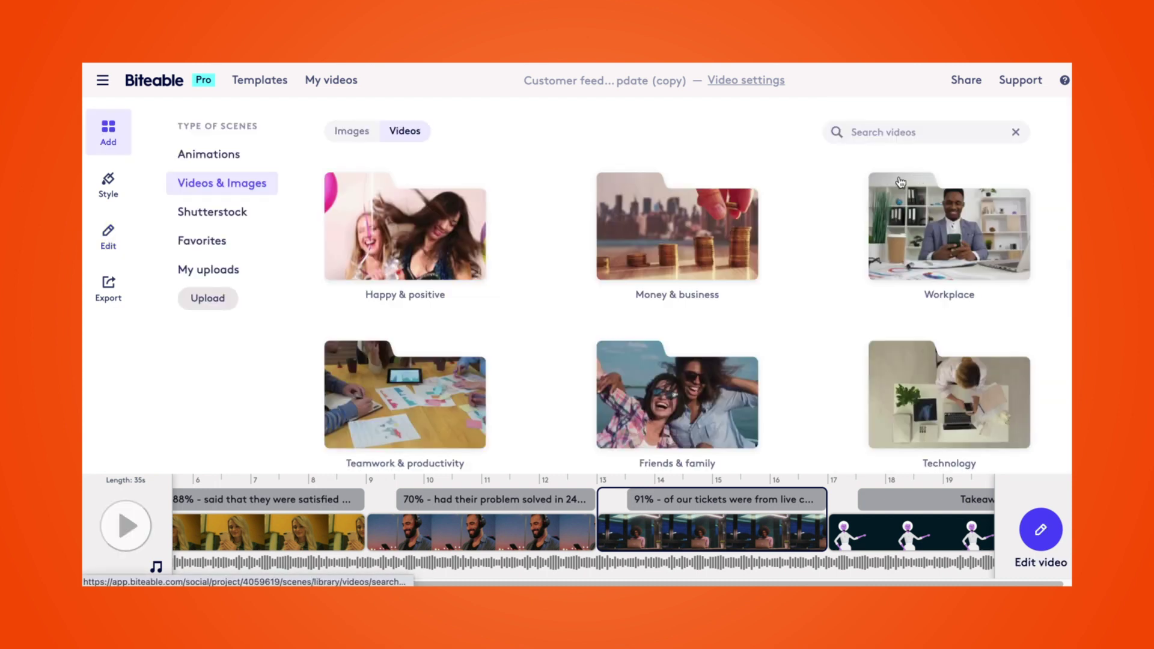
Search the stock videos for 'workplace' and browse the matching clips
click(865, 134)
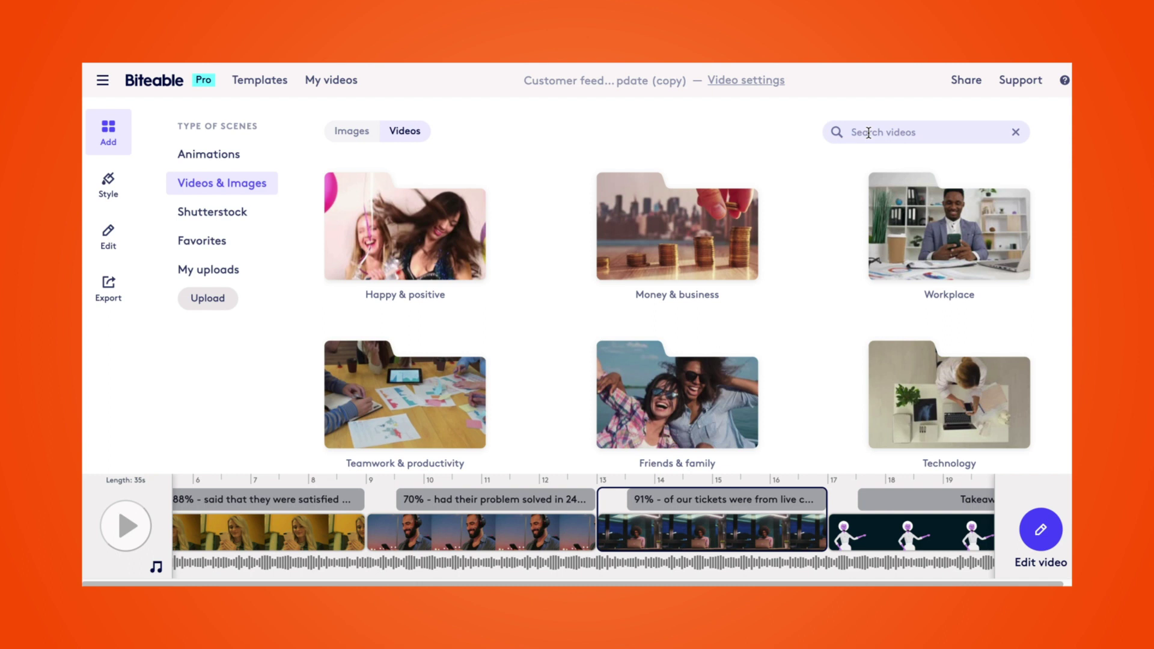
click(913, 232)
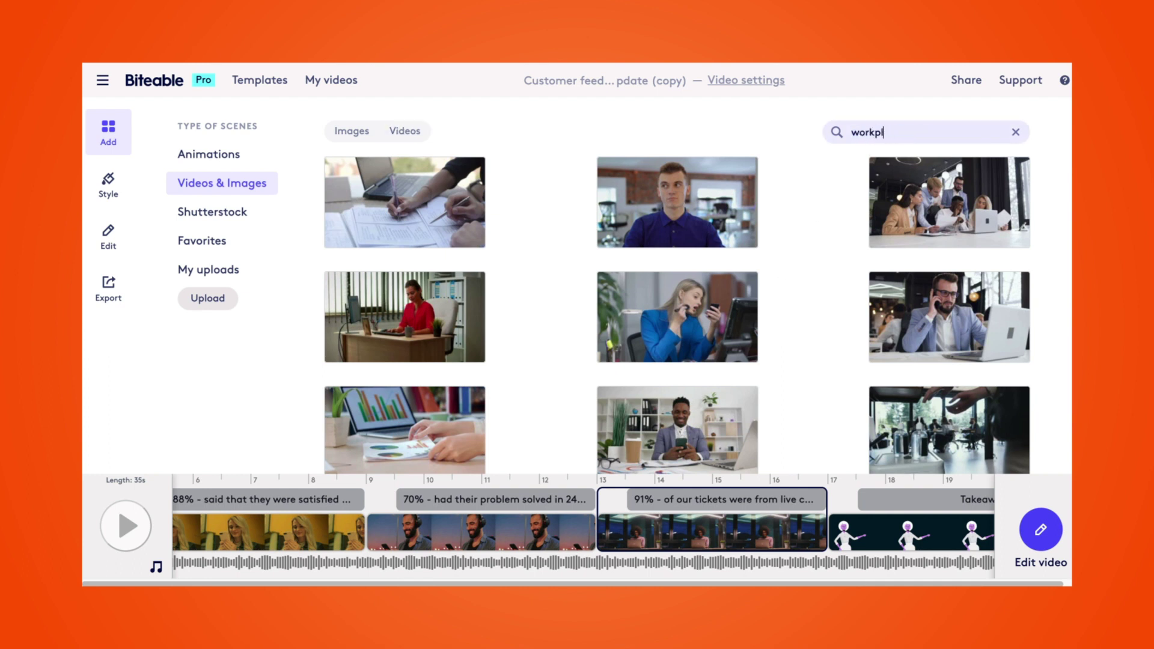
key(Return)
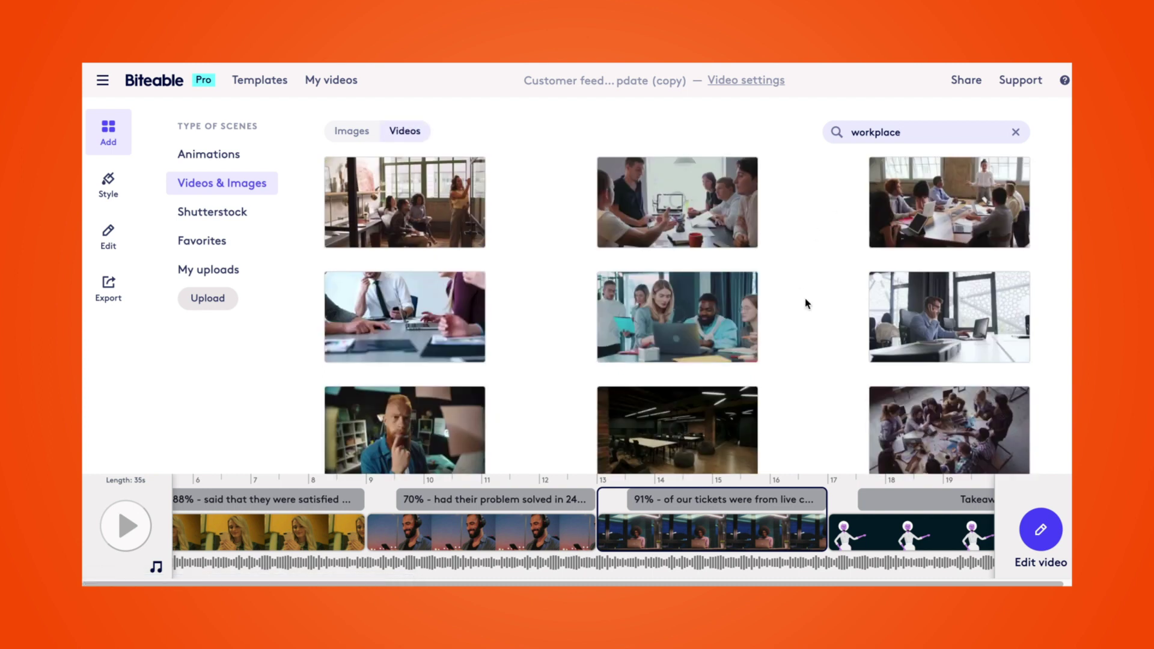
scroll(806, 303, down, 4)
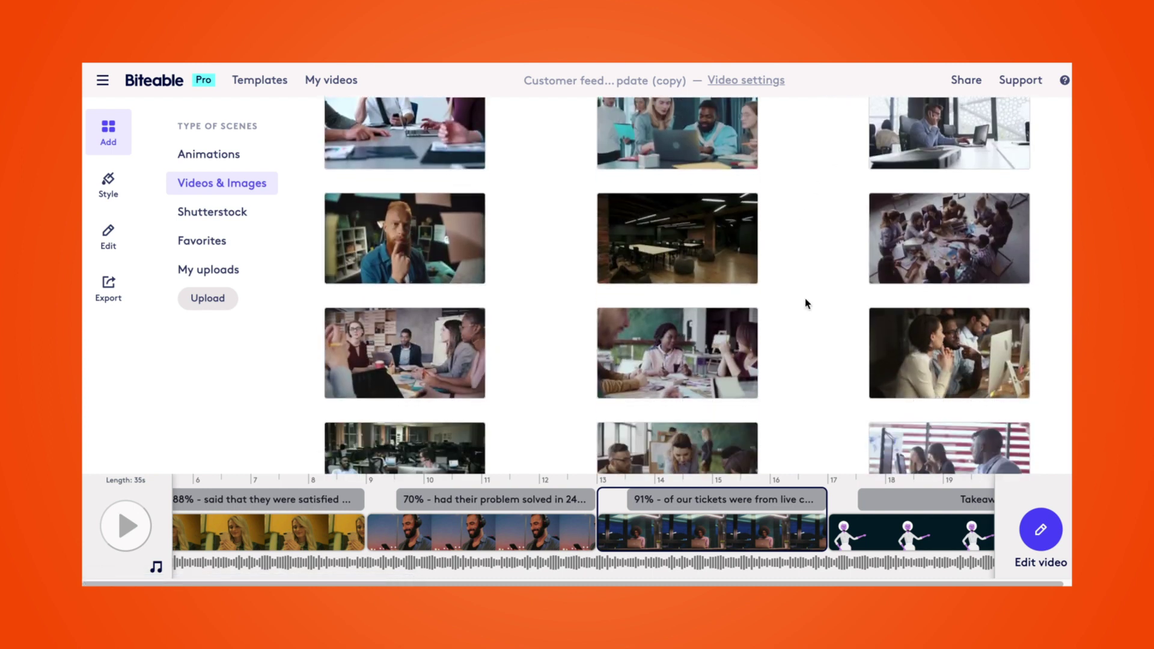
scroll(806, 303, down, 5)
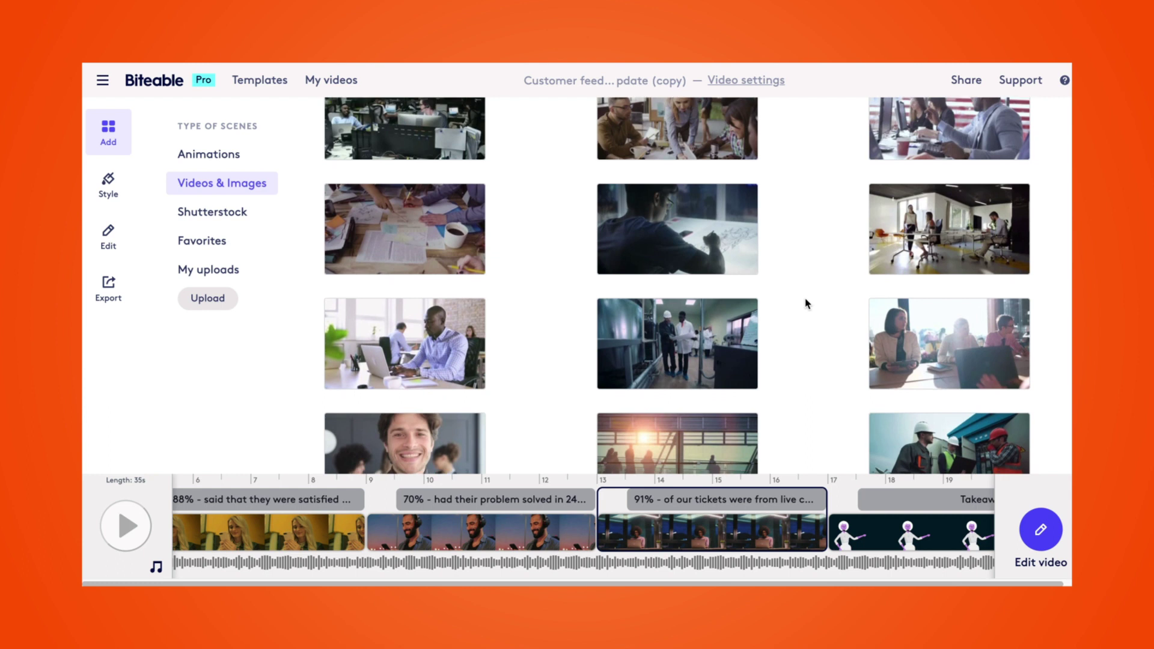
scroll(805, 303, down, 2)
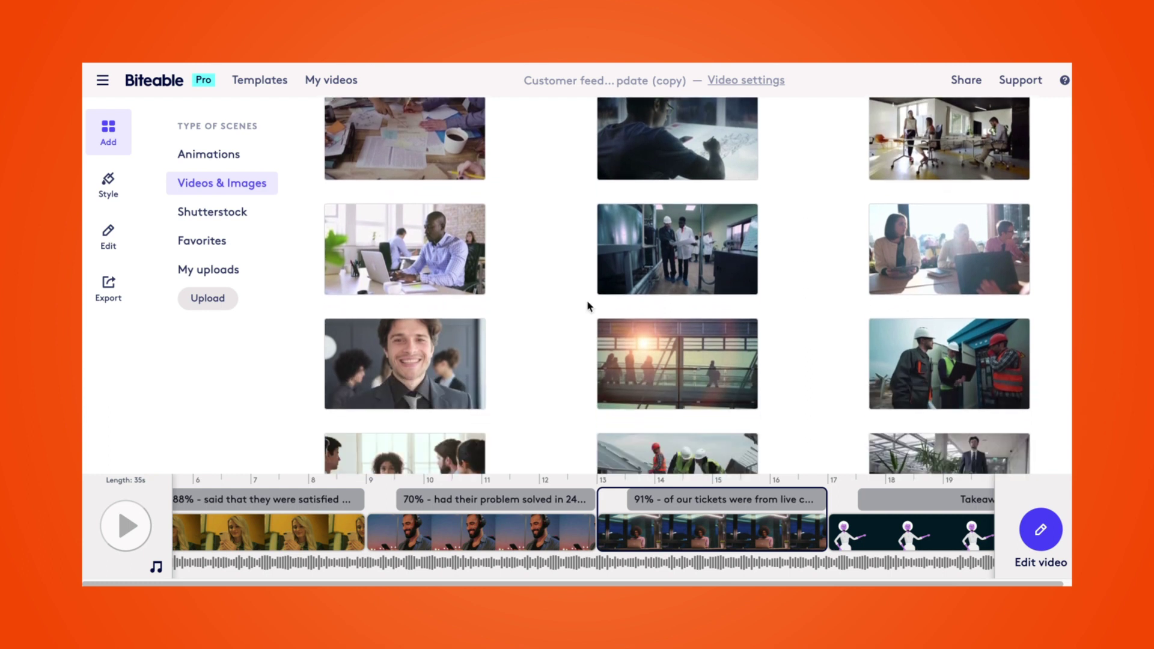
Use the man-at-laptop clip as the 91% background and recolour the 91% headline
click(463, 283)
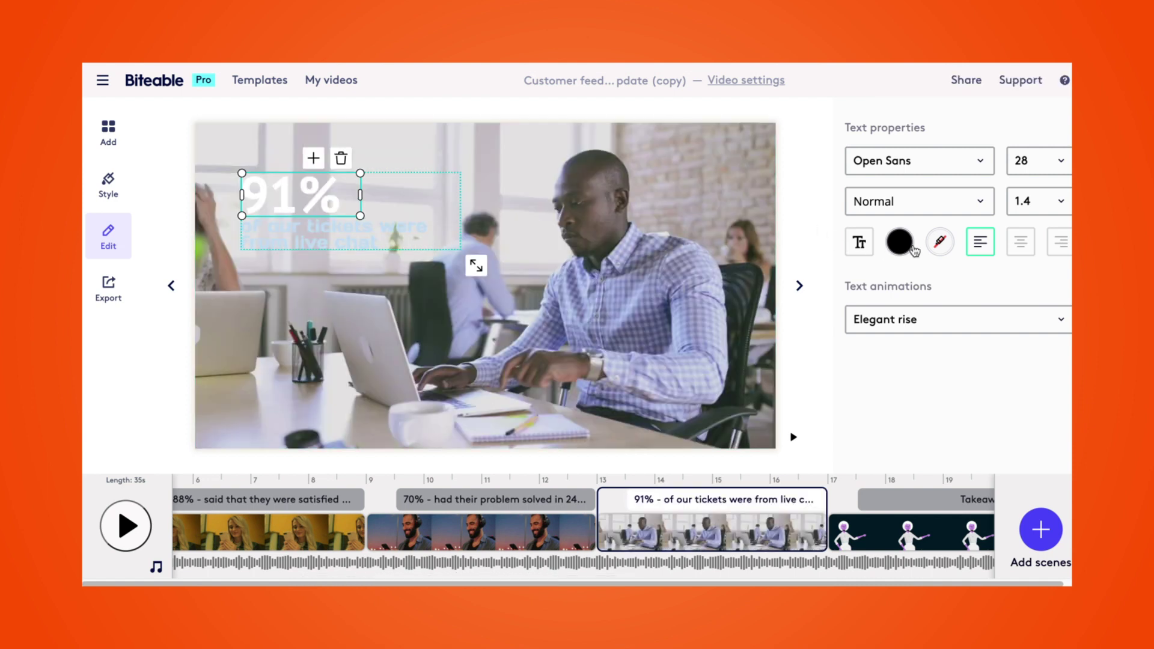
click(911, 246)
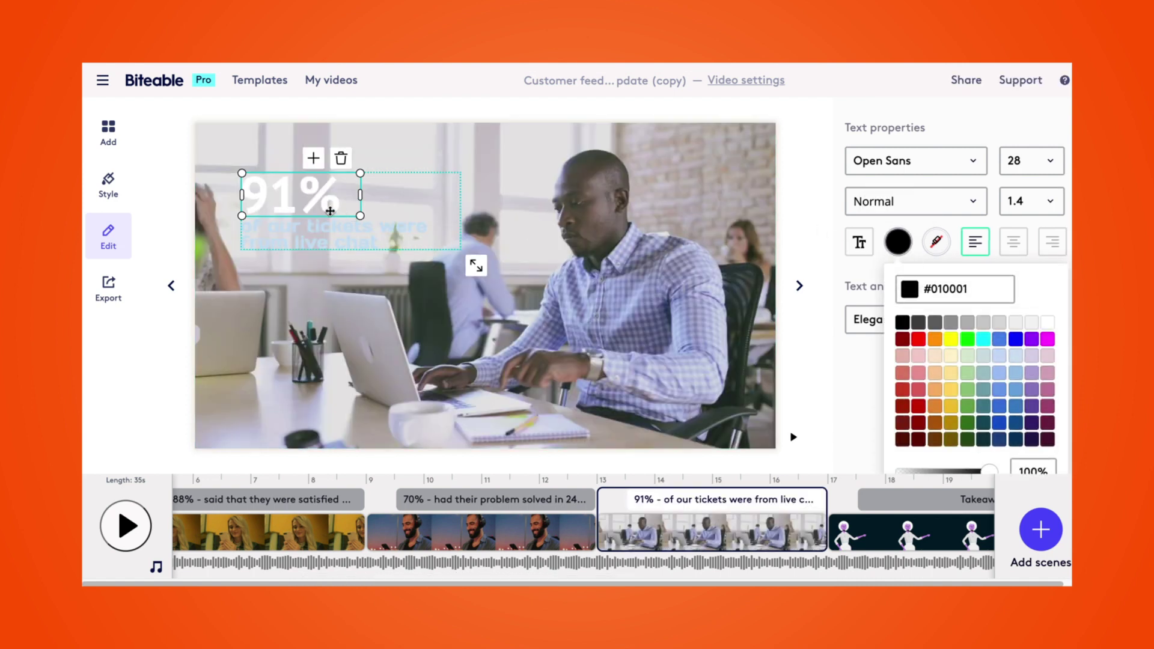
click(321, 205)
click(897, 242)
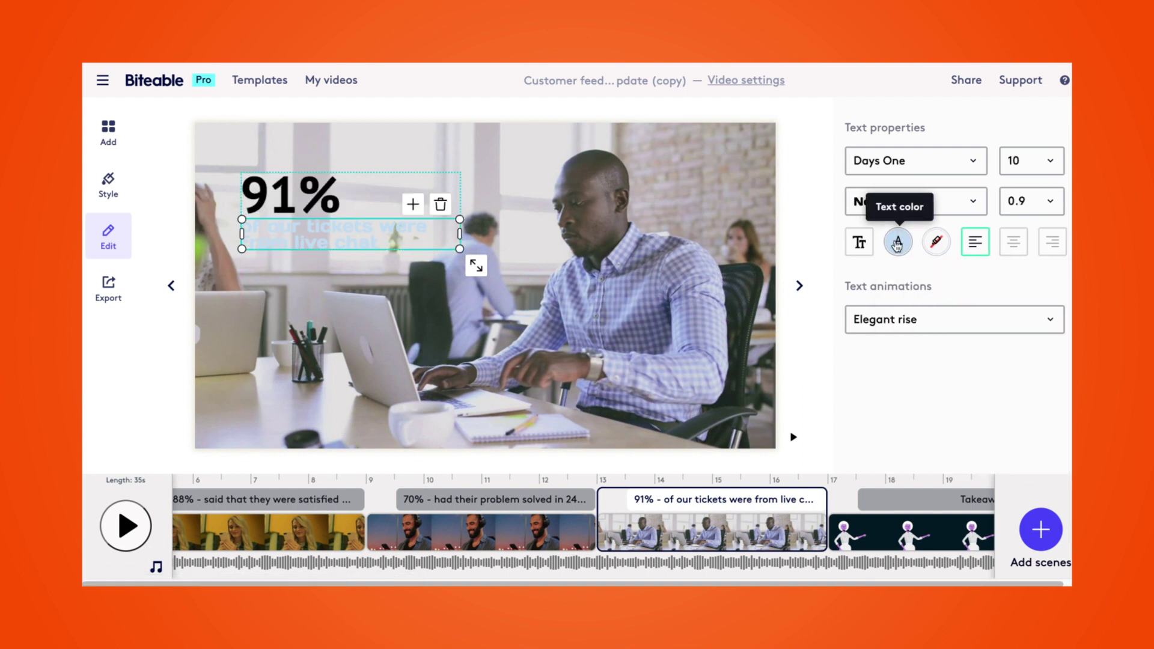
click(897, 242)
click(748, 537)
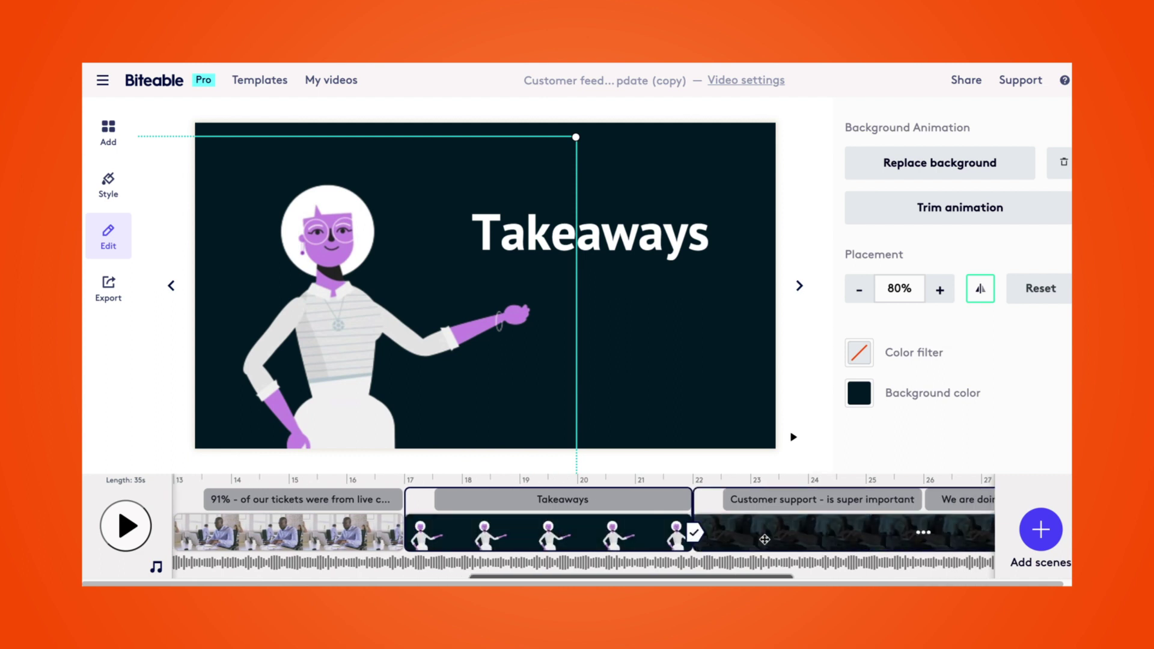
Rewrite the Customer support subtitle to 'is one of the most critical teams at our company'
click(764, 539)
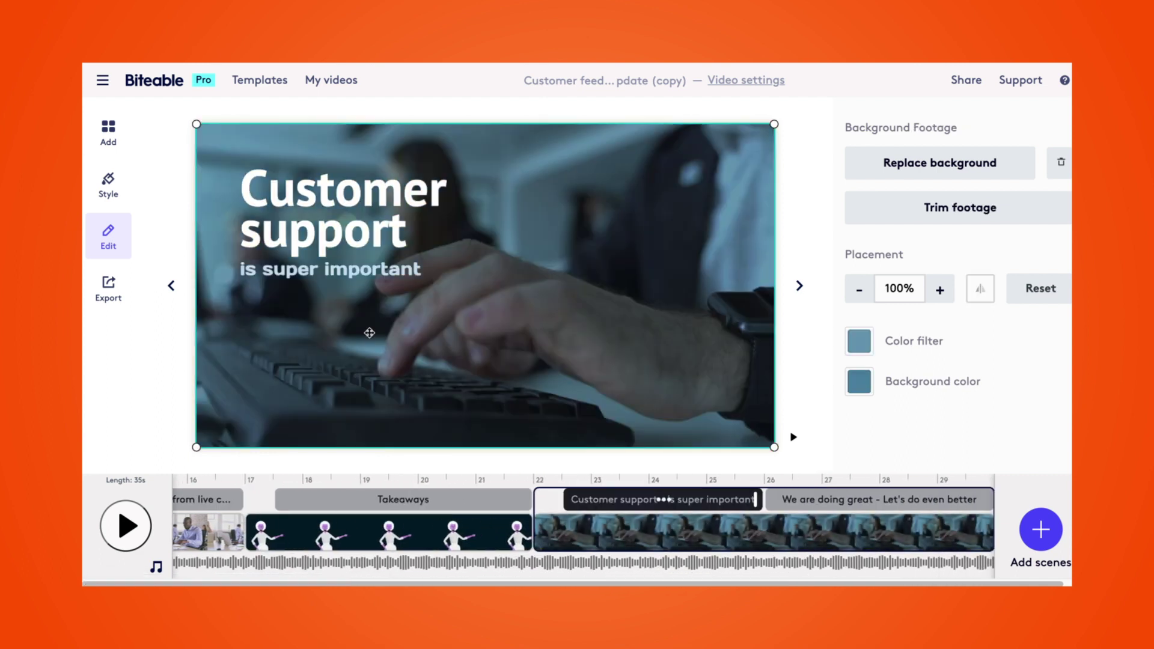
click(334, 272)
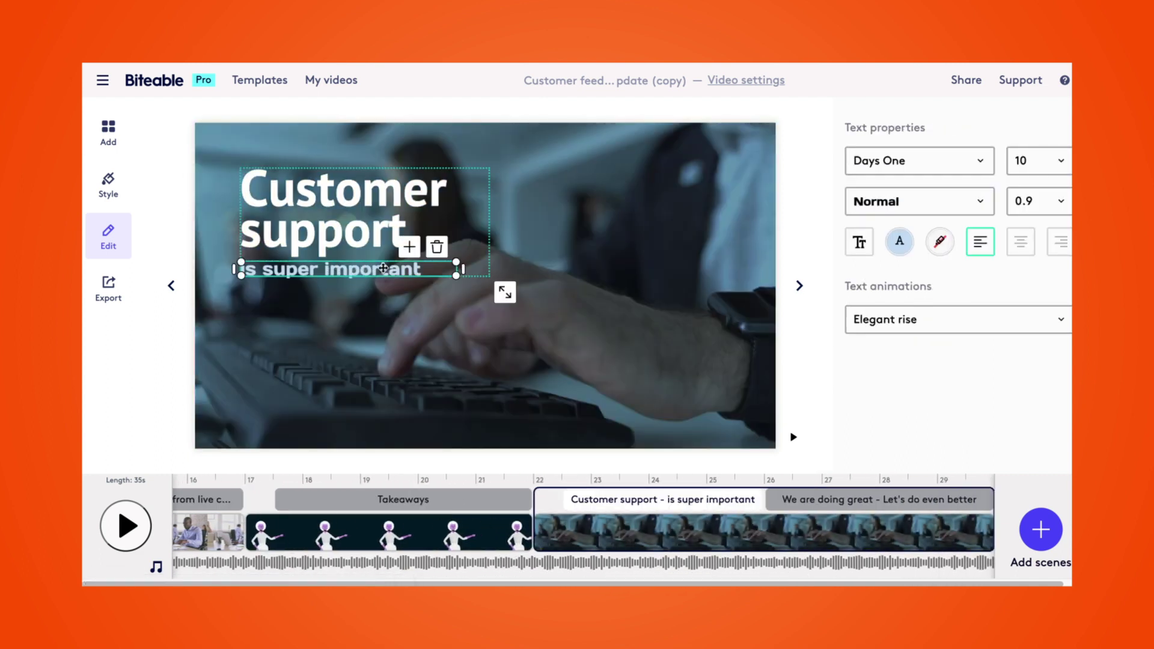
click(383, 266)
key(BackSpace)
key(BackSpace)
key(BackSpace)
key(BackSpace)
key(BackSpace)
key(BackSpace)
key(BackSpace)
key(BackSpace)
key(BackSpace)
key(BackSpace)
key(BackSpace)
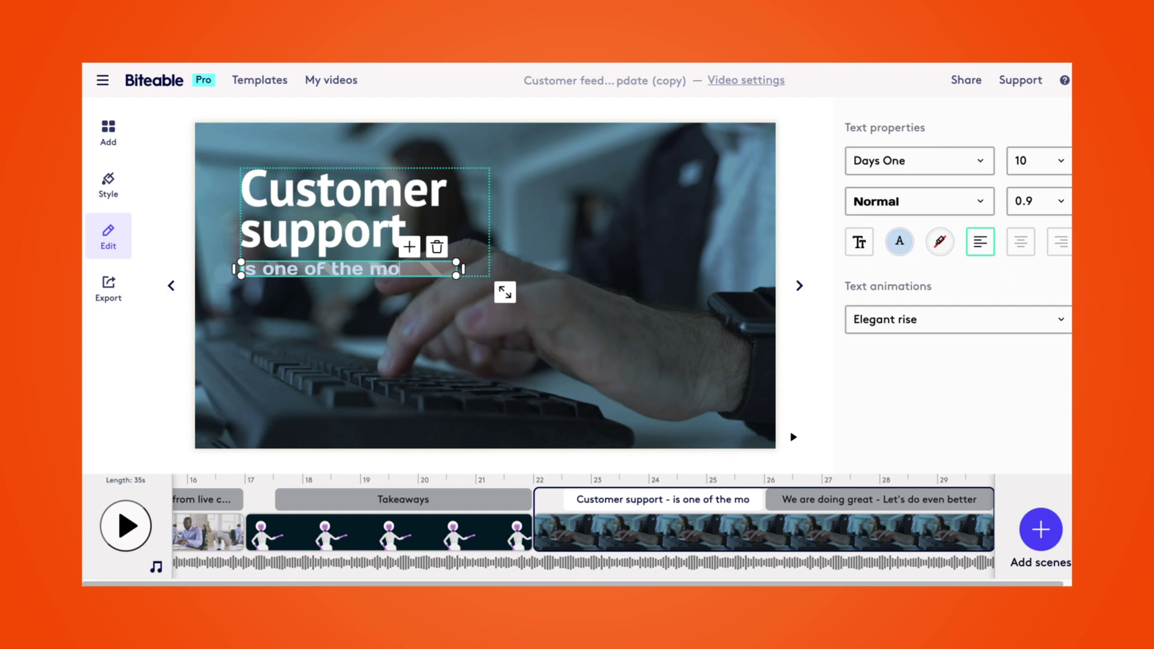
text(tical teams)
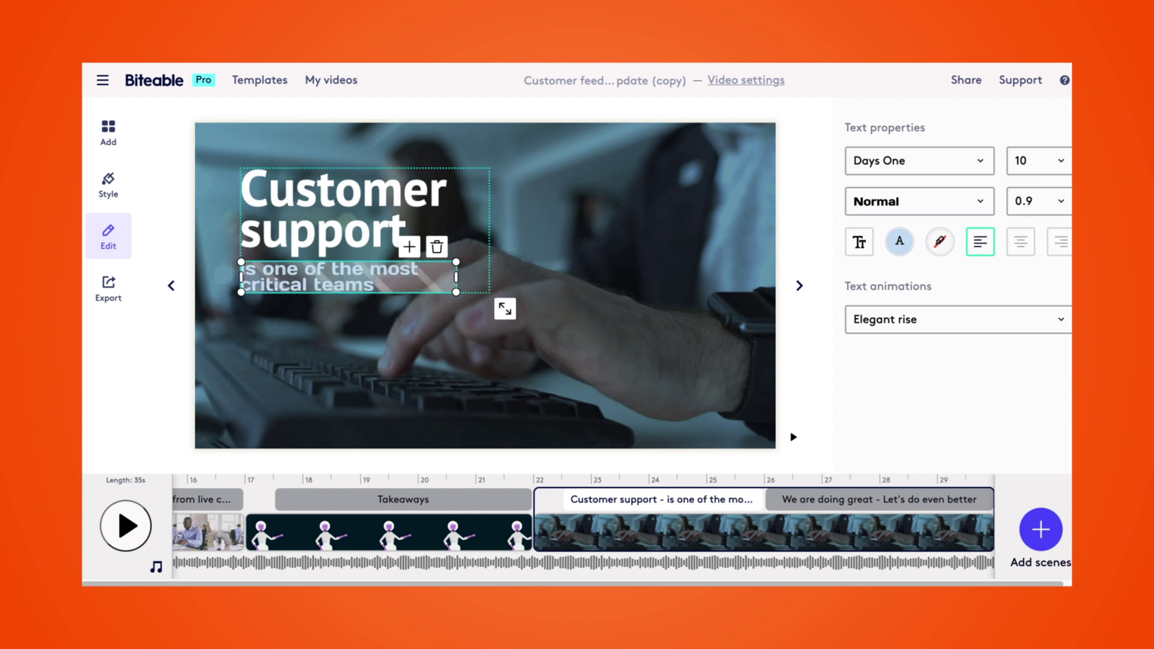
text( at our company)
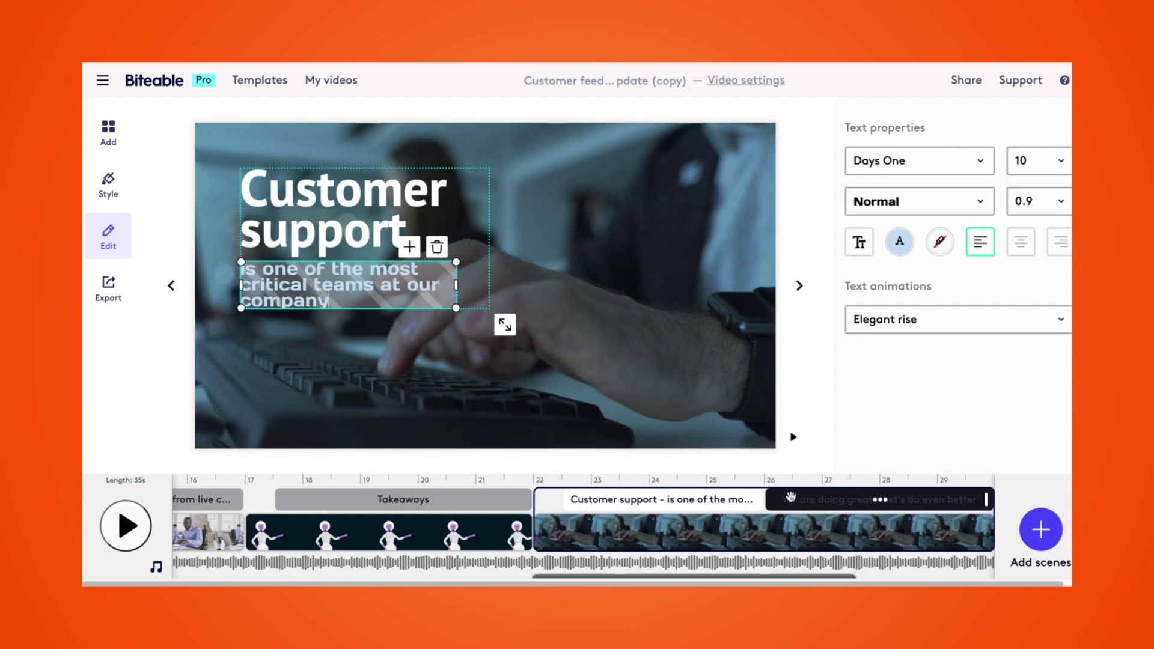
click(785, 497)
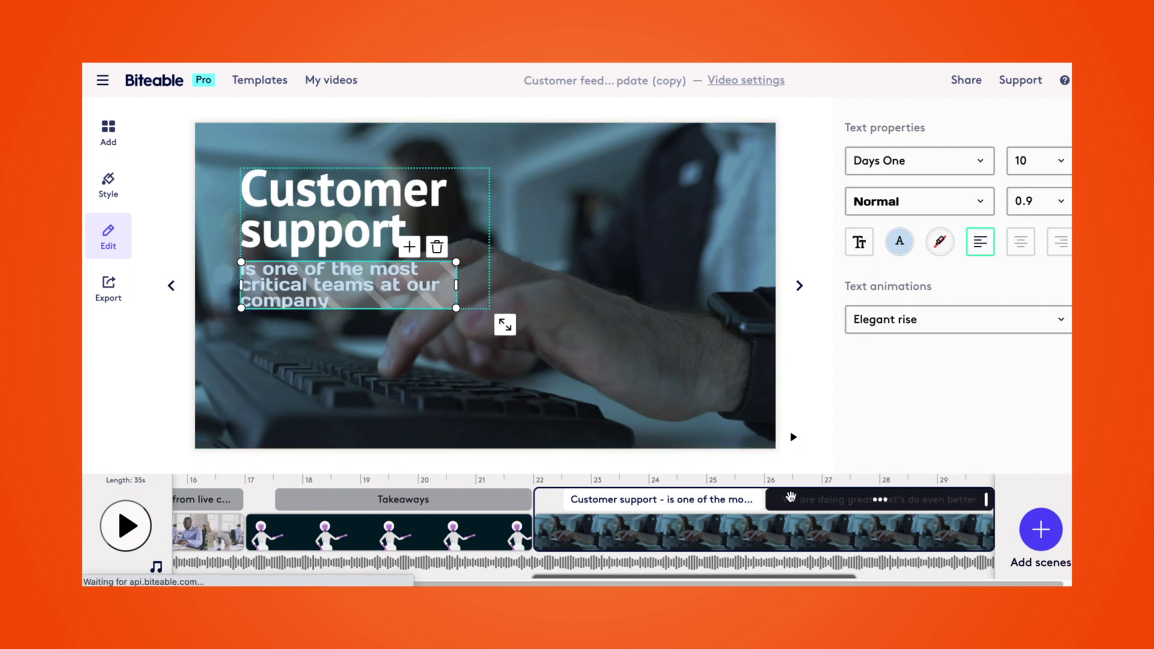
Finish the We are doing great subtitle as 'Let's continue to surpass our goals'
text(continue to surpass our goals)
scroll(691, 538, right, 5)
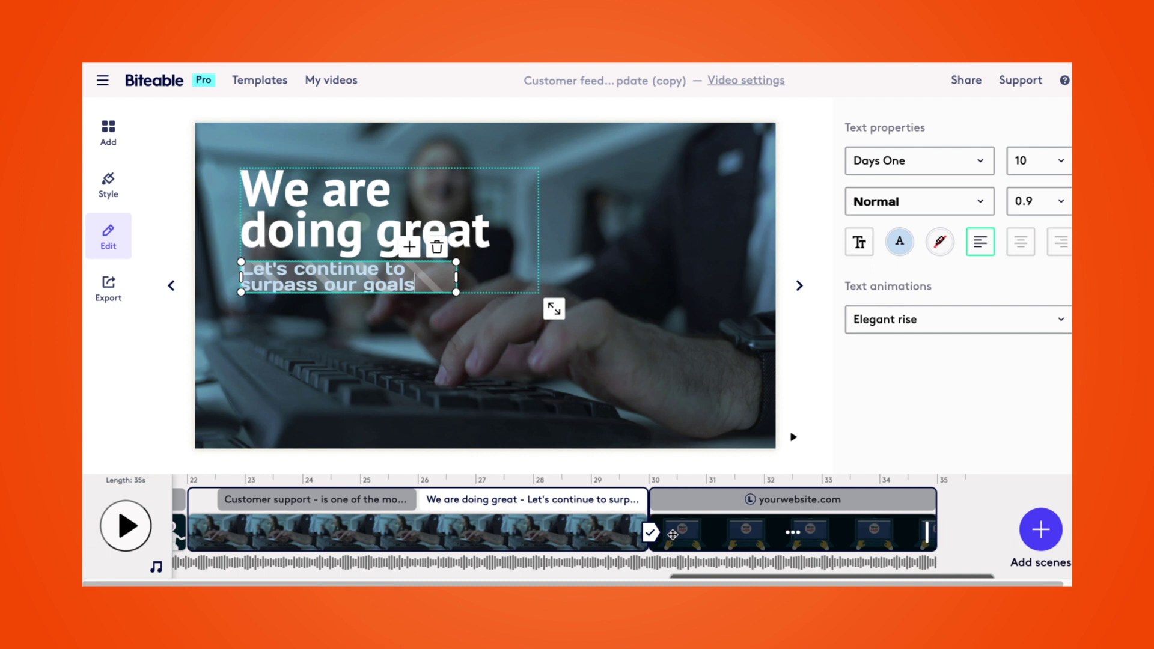
click(689, 530)
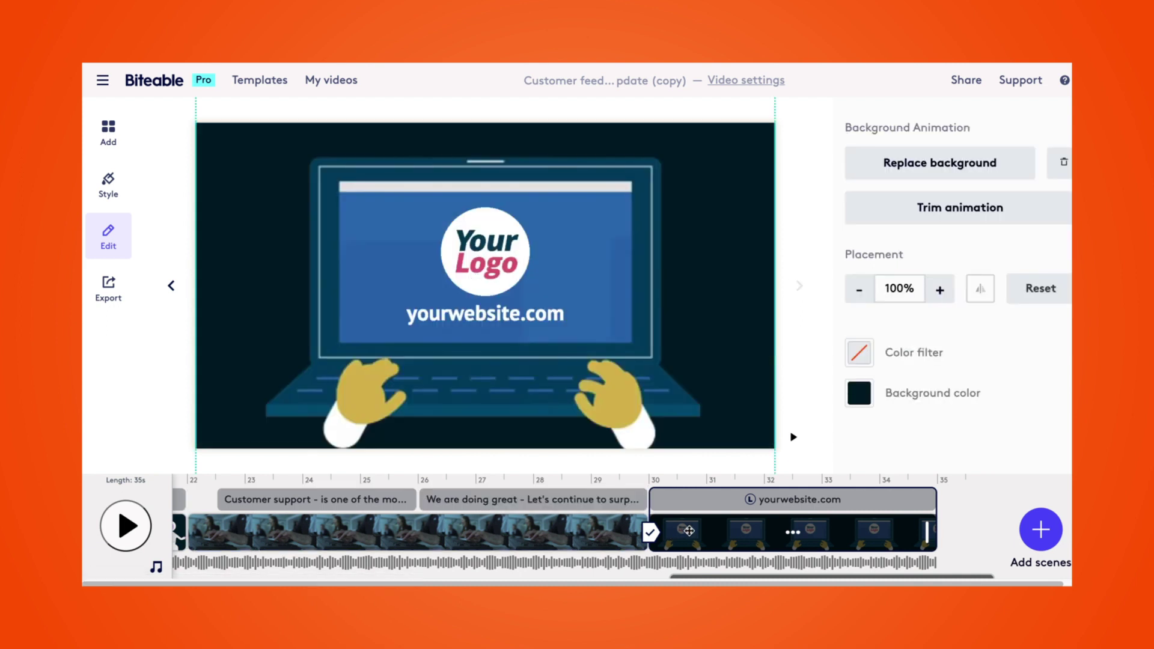
Swap the end scene's Your Logo placeholder for the red 'b' logo from My logos
click(492, 257)
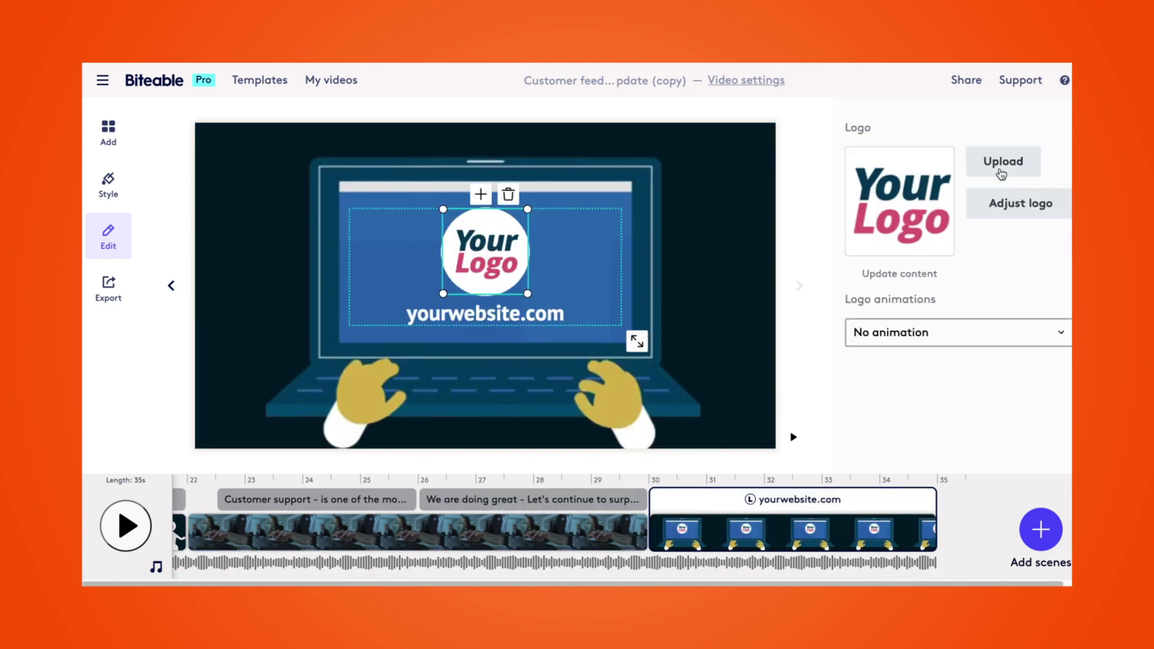
click(1001, 162)
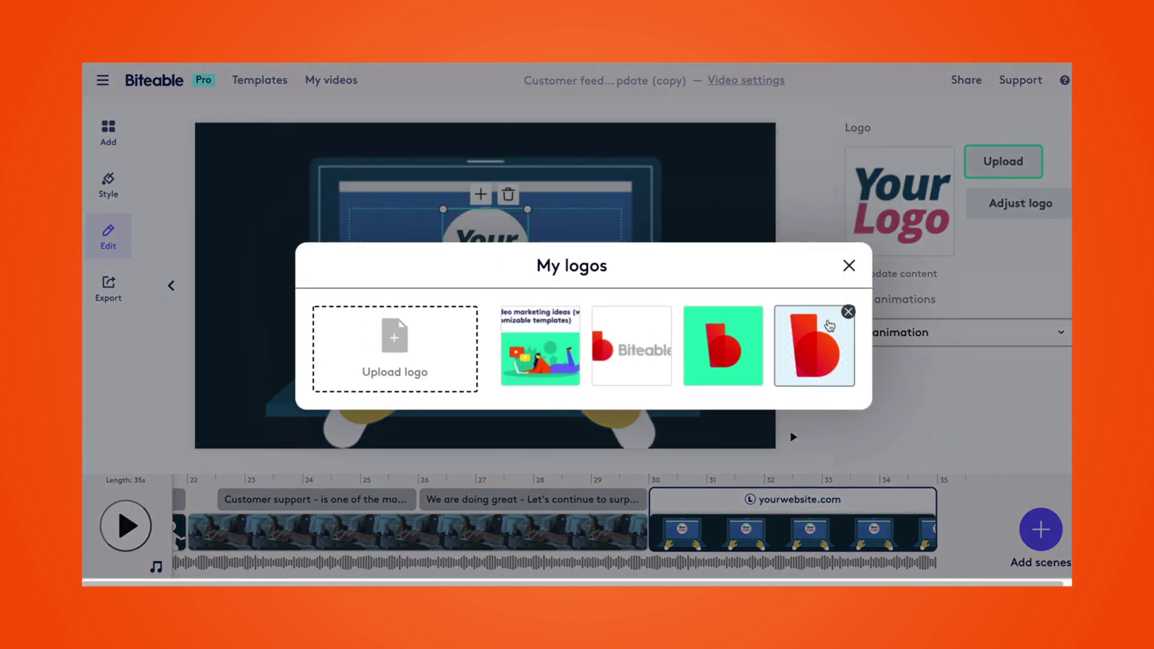
click(827, 326)
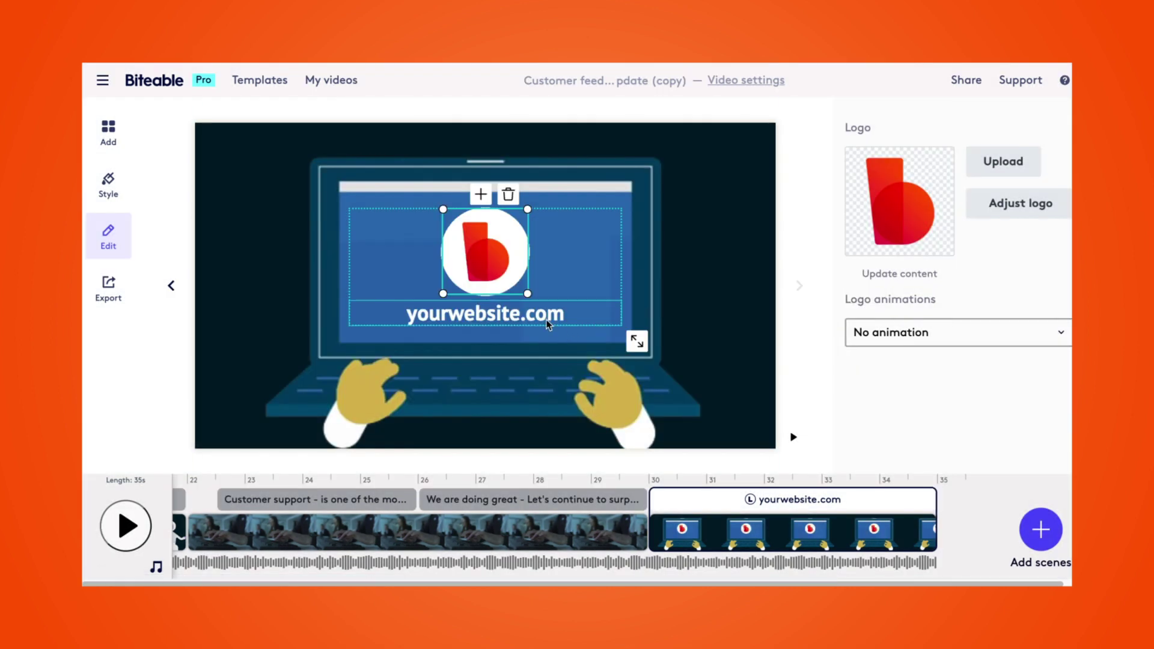
click(548, 325)
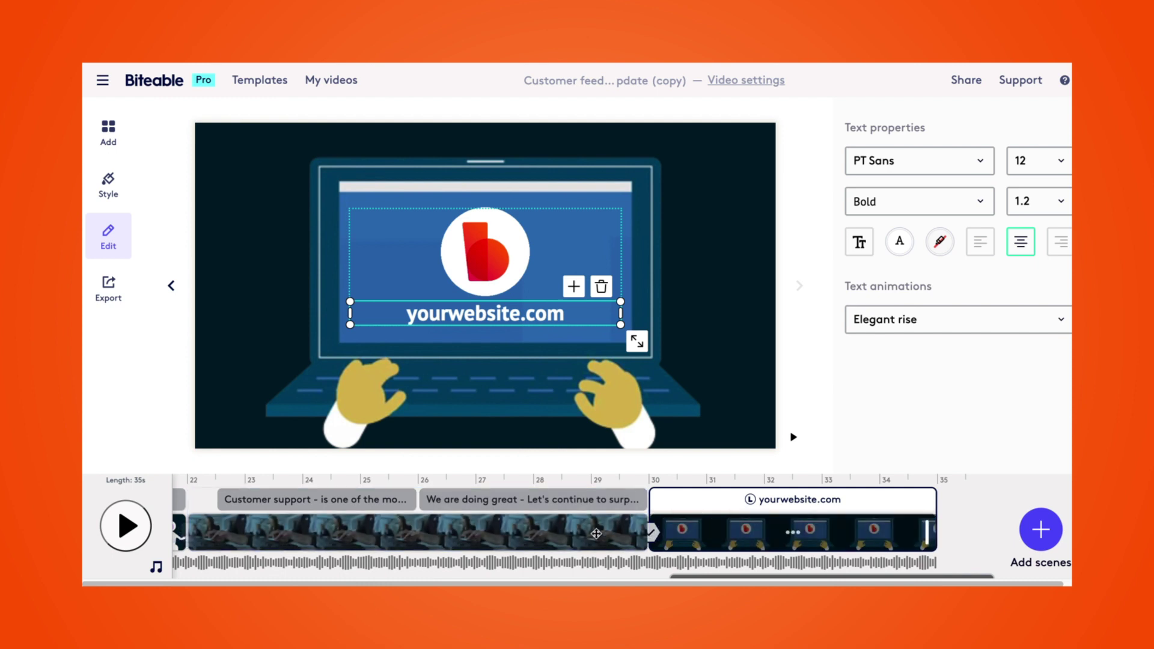
Check the scene transition options, leaving them unchanged
scroll(595, 532, left, 3)
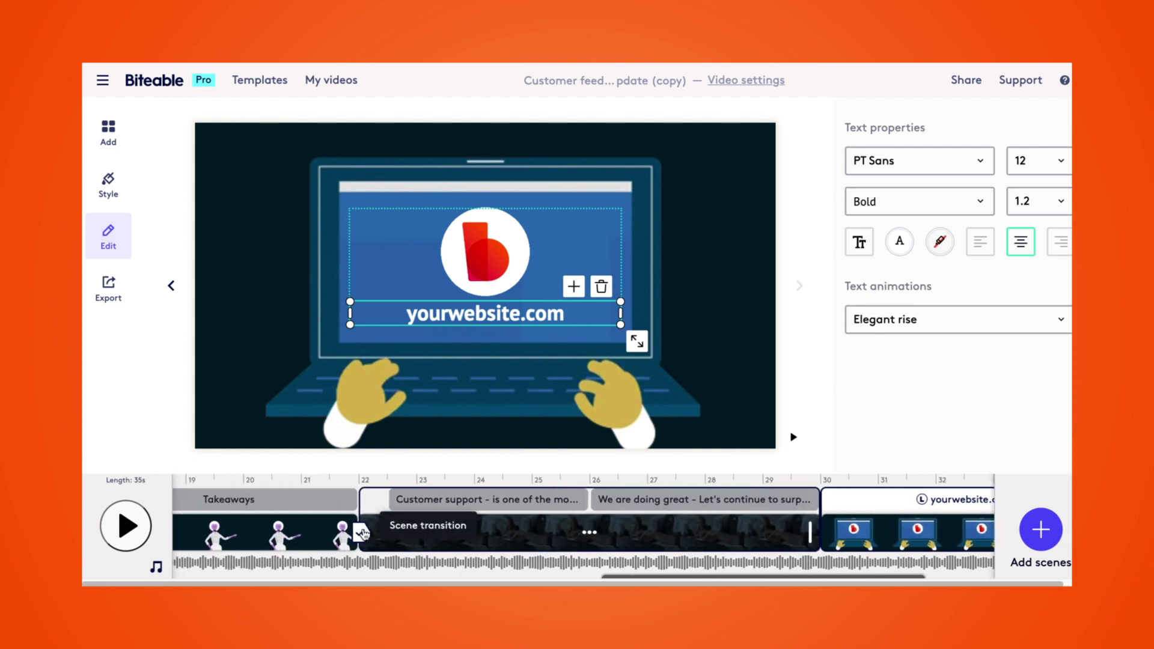
click(363, 532)
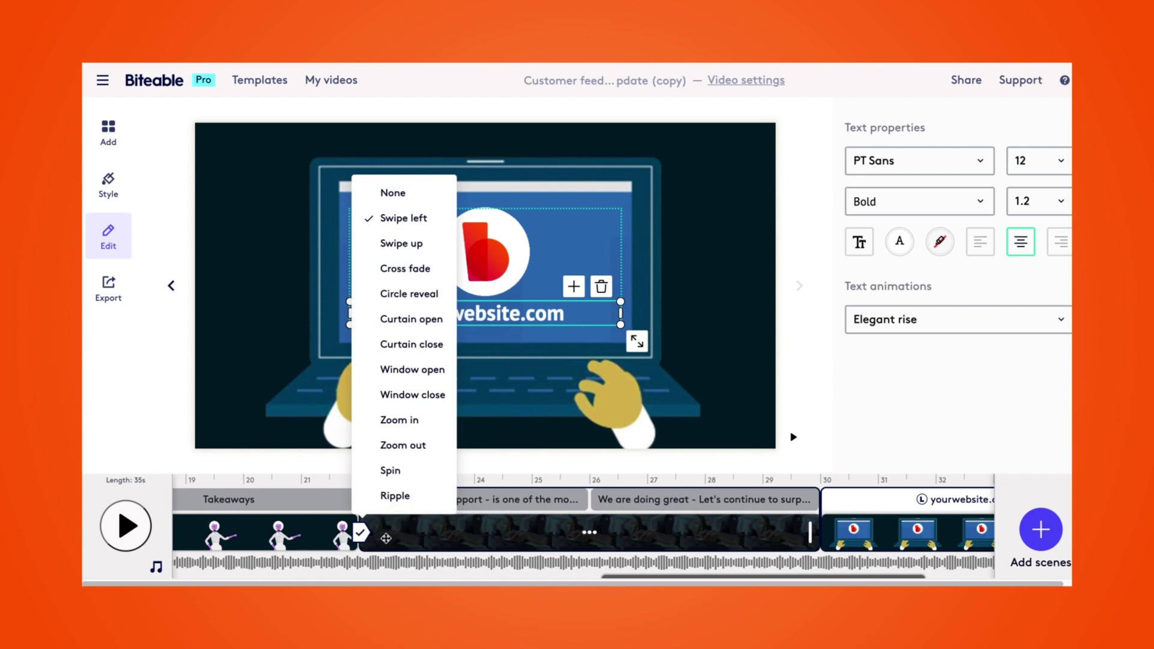
click(401, 540)
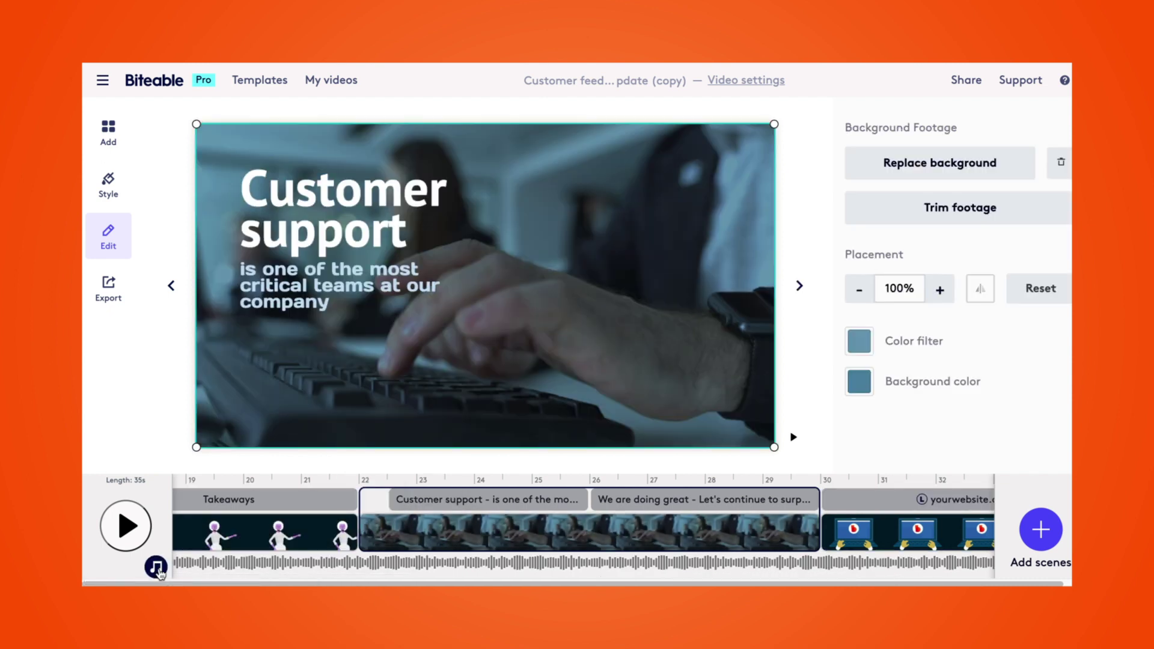
Review Project music and the stock library, keeping the Happy Whistling Ukulele track
click(156, 567)
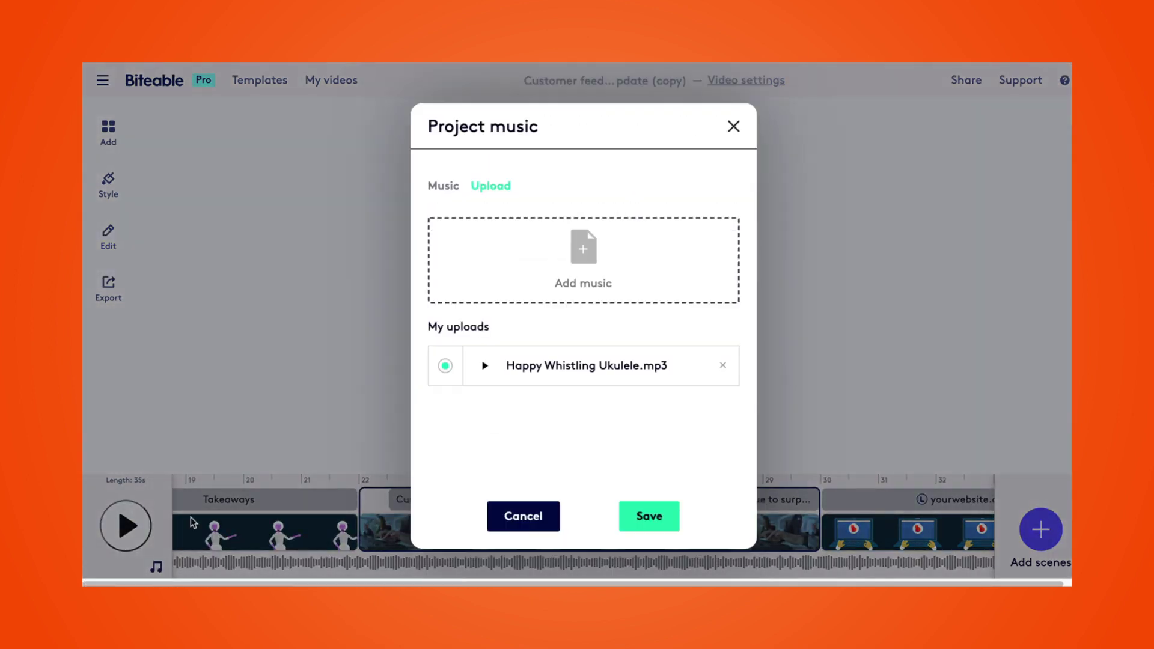
click(442, 186)
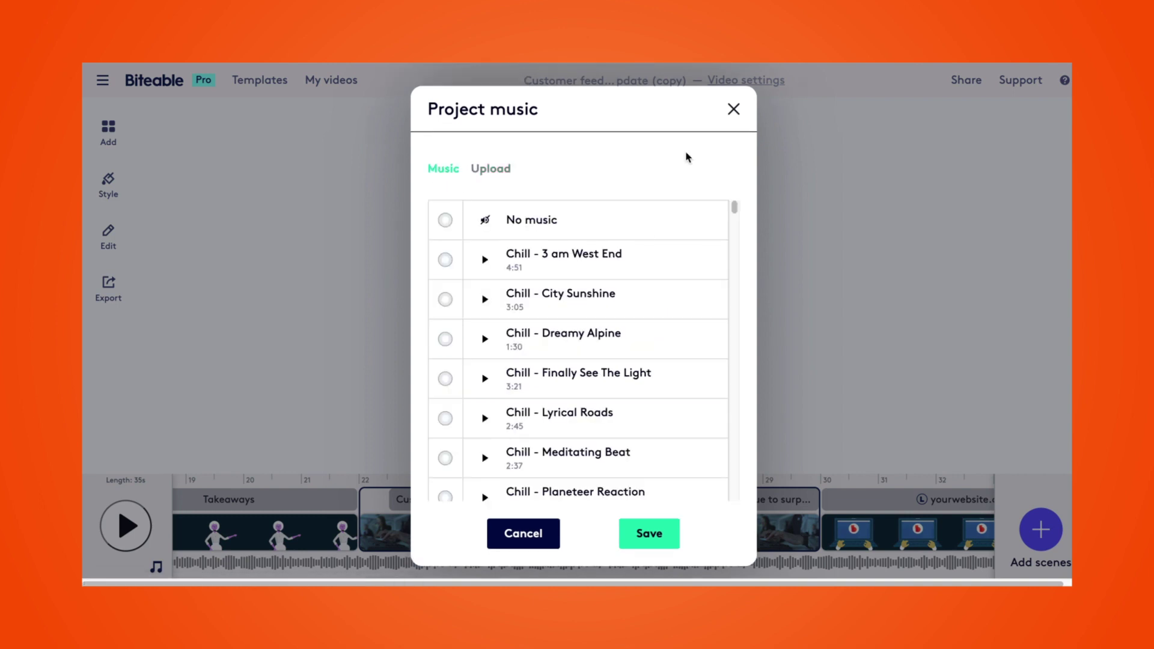
click(730, 111)
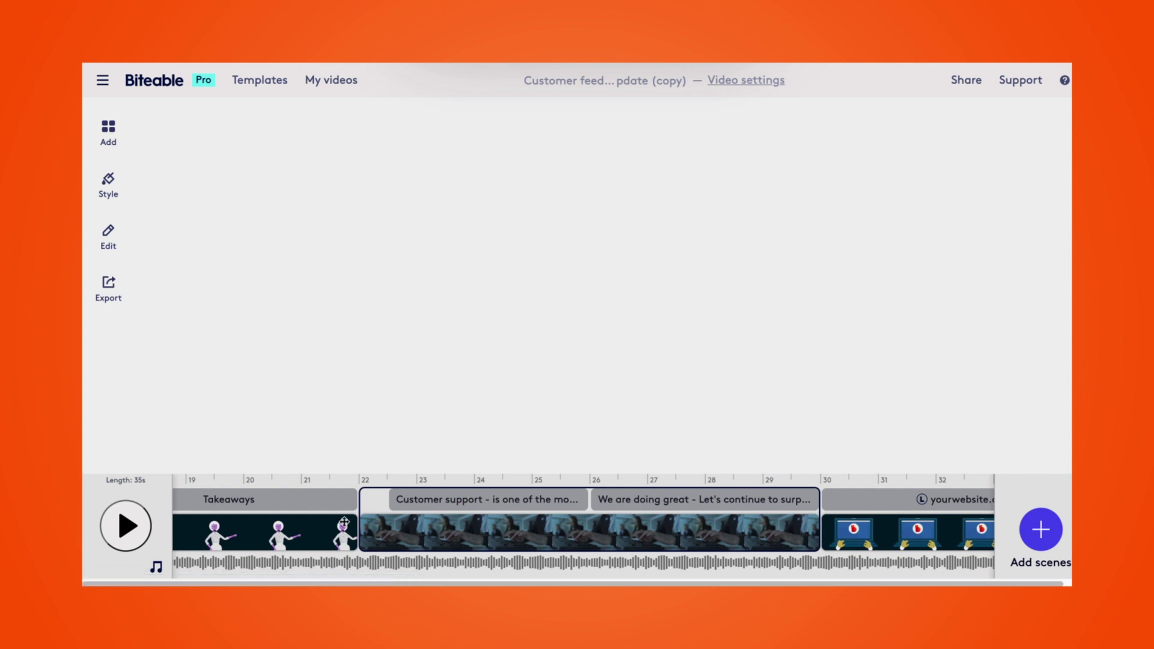
Play the full 35-second preview from the opening Customer feedback scene
click(344, 522)
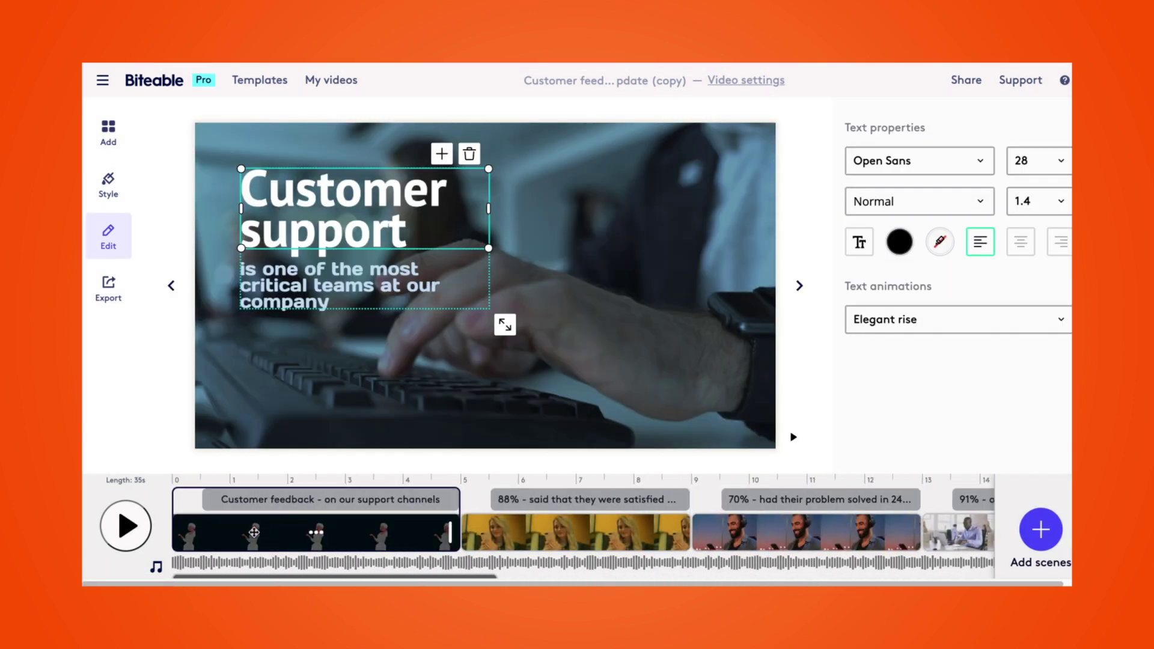
click(227, 530)
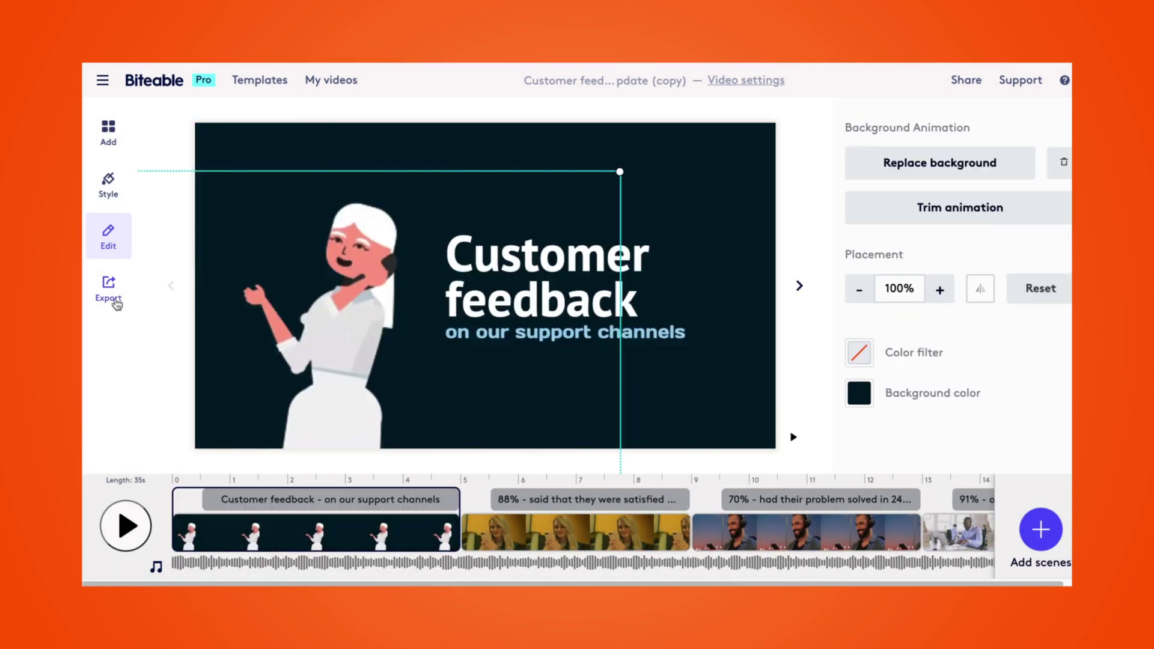
click(125, 526)
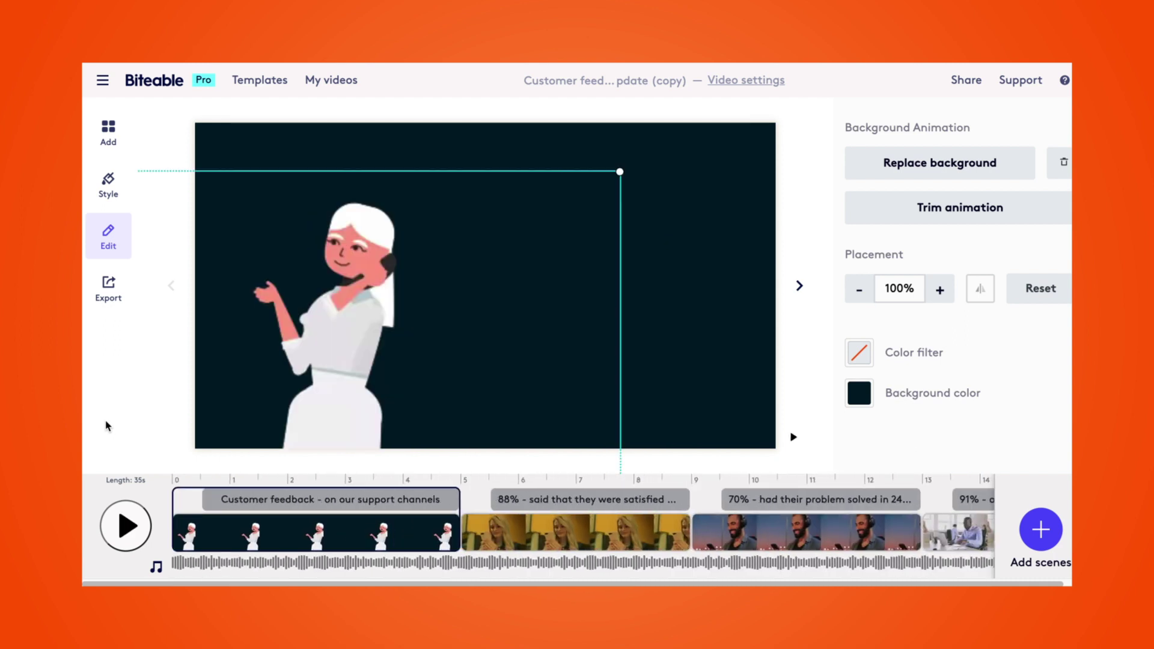
Go to the Export page to build the video in HD 1080p
click(108, 294)
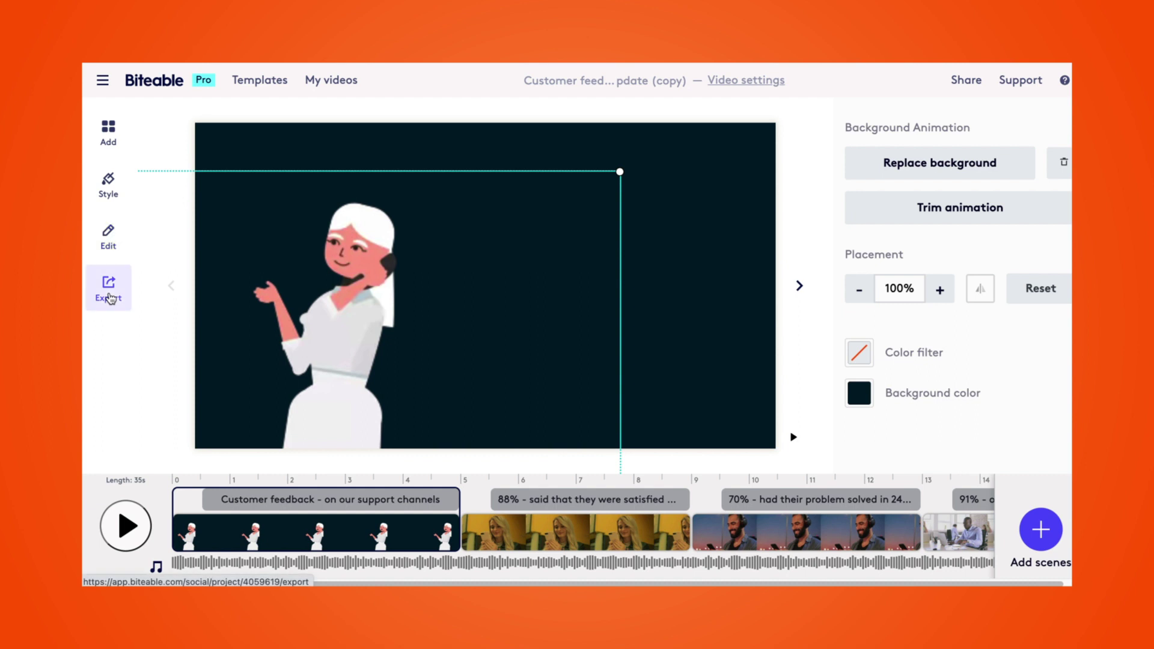